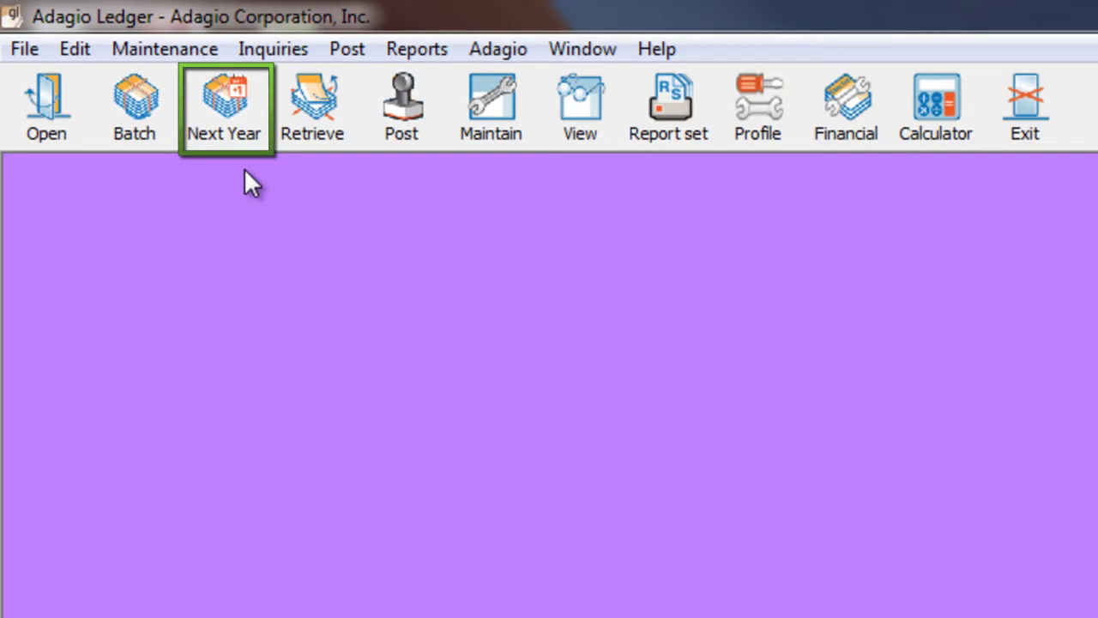
Start a prior-year posting of batch 751 with source code CL and year-end adjustment checked
{"action": "left_click", "coordinate": [330, 53]}
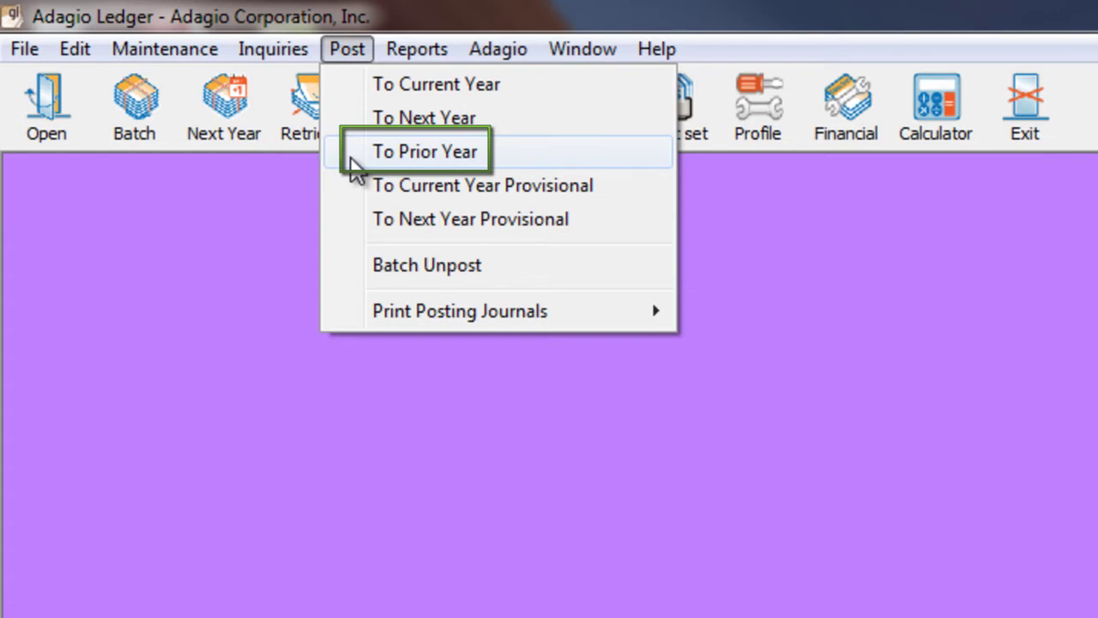
{"action": "left_click", "coordinate": [356, 168]}
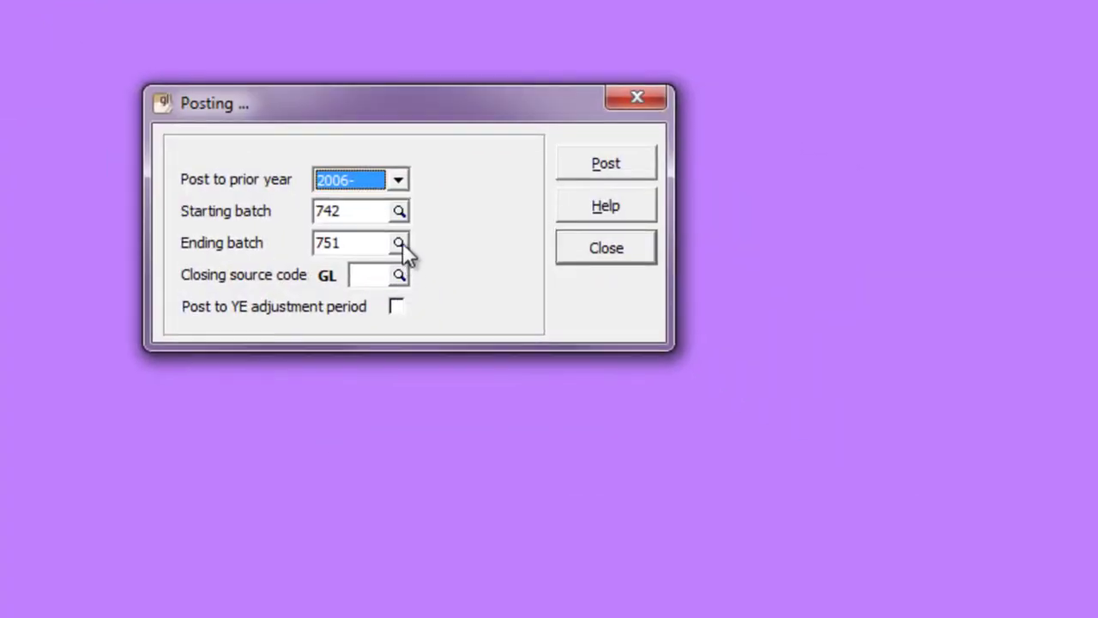
{"action": "left_click", "coordinate": [400, 211]}
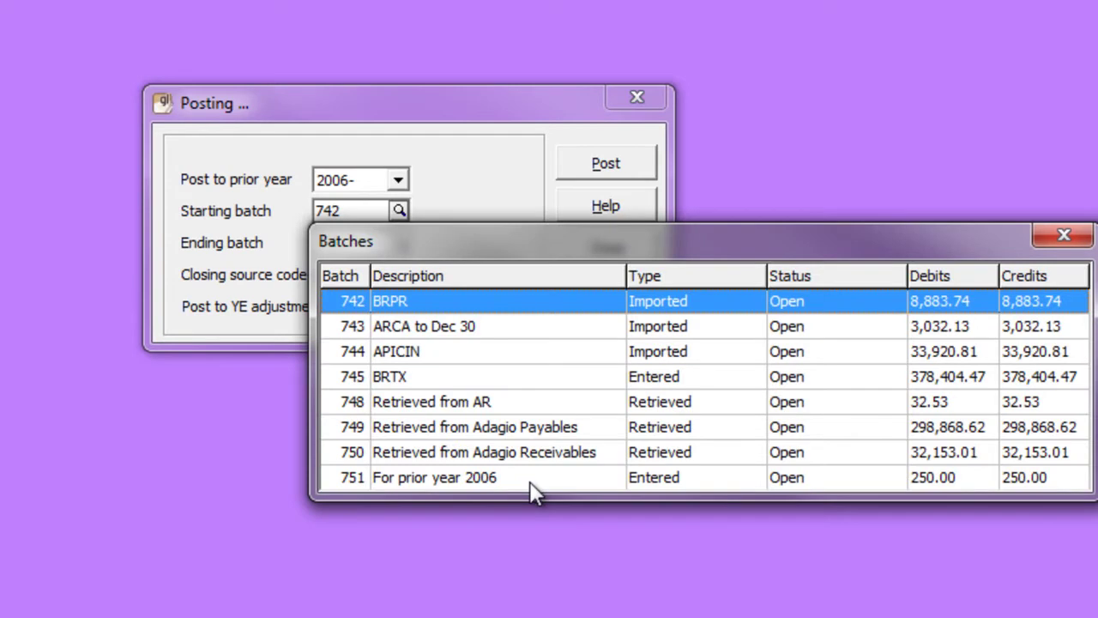
{"action": "double_click", "coordinate": [529, 479]}
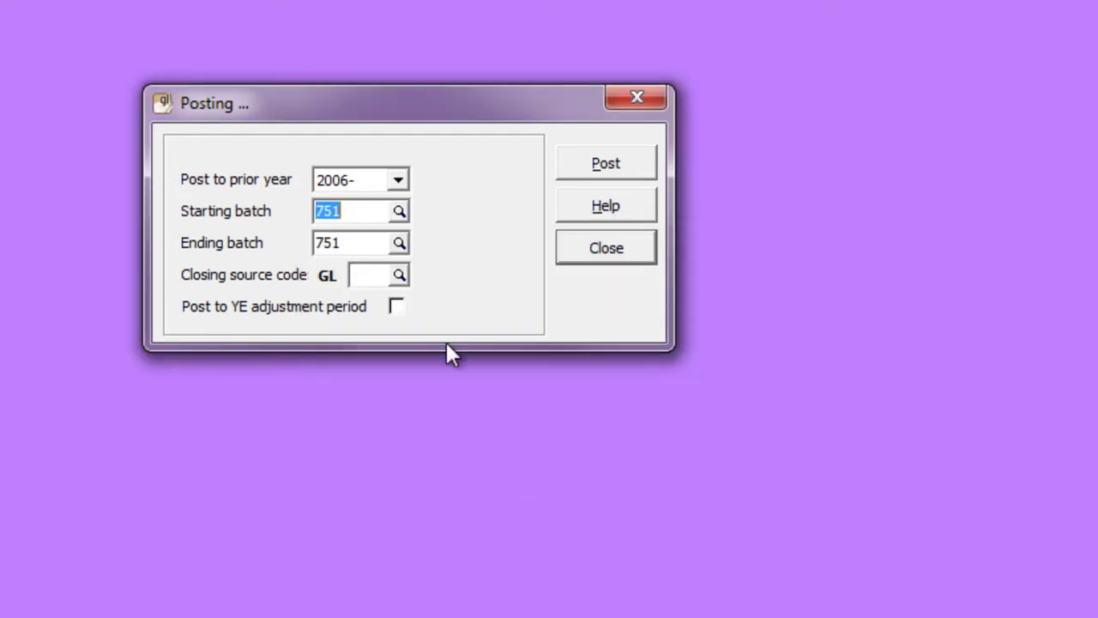
{"action": "key", "text": "Tab"}
{"action": "key", "text": "Tab"}
{"action": "key", "text": "Tab"}
{"action": "key", "text": "space"}
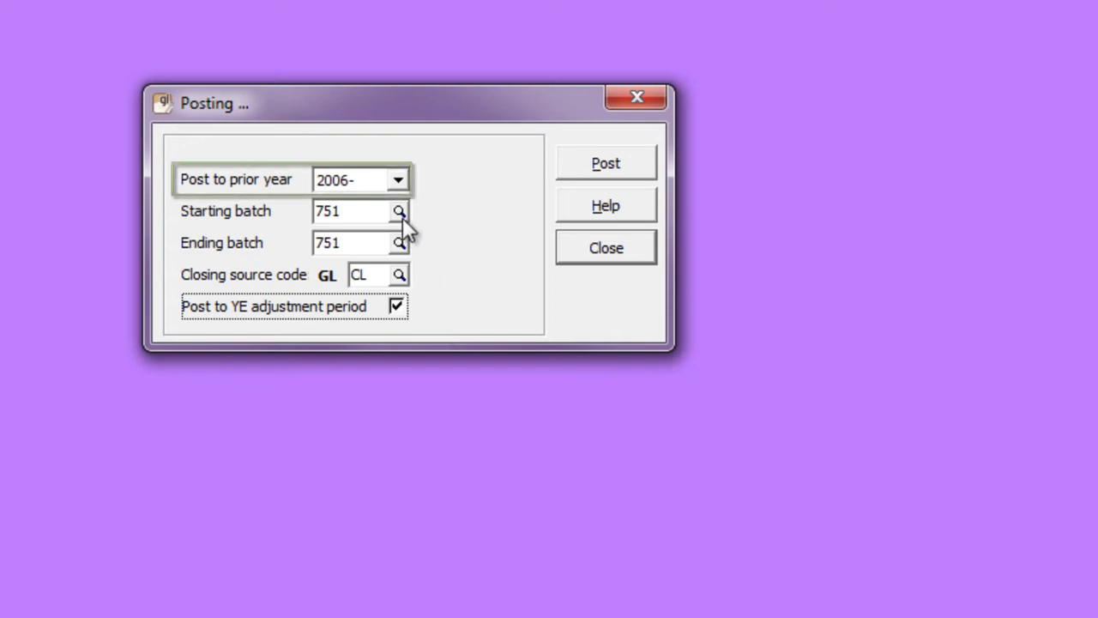
After 2005 is refused as too far back, post batch 751 to prior year 2006
{"action": "left_click", "coordinate": [398, 180]}
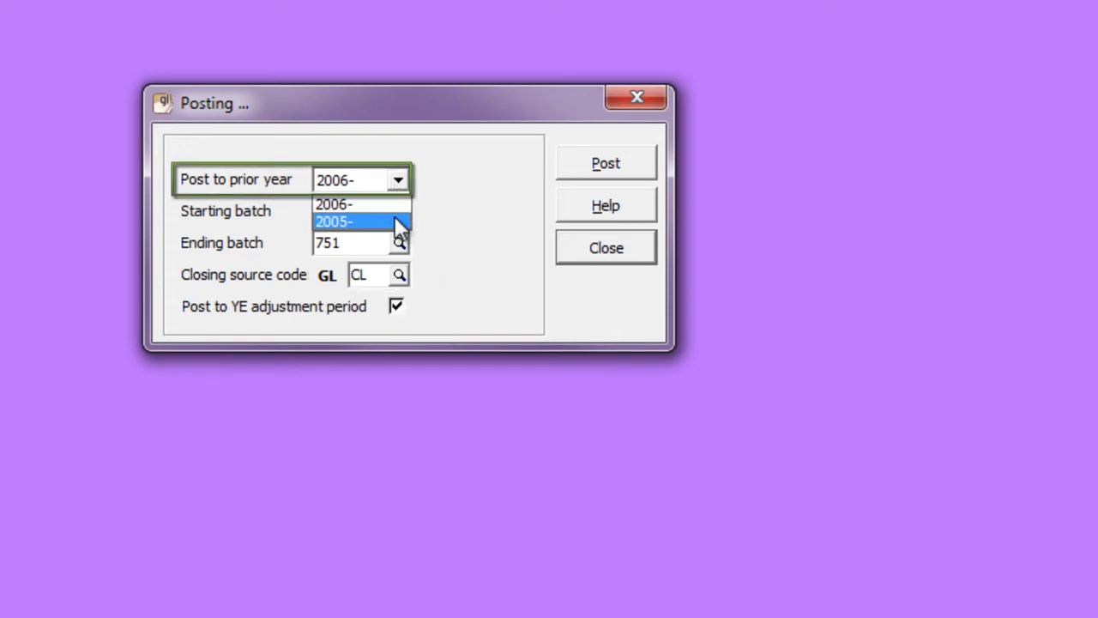
{"action": "left_click", "coordinate": [395, 221]}
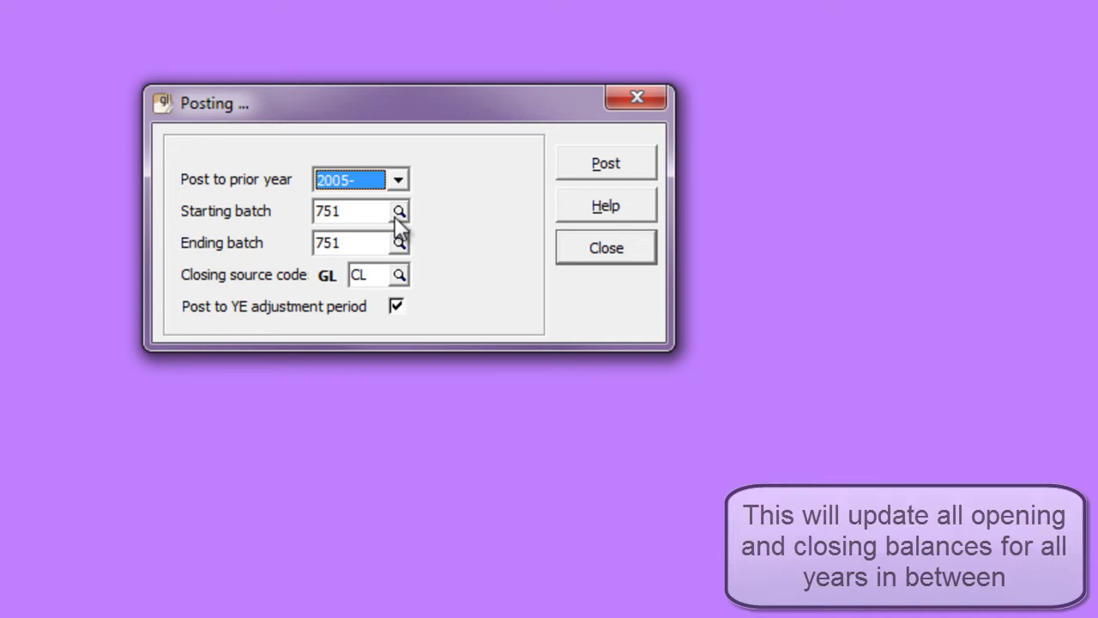
{"action": "left_click", "coordinate": [573, 166]}
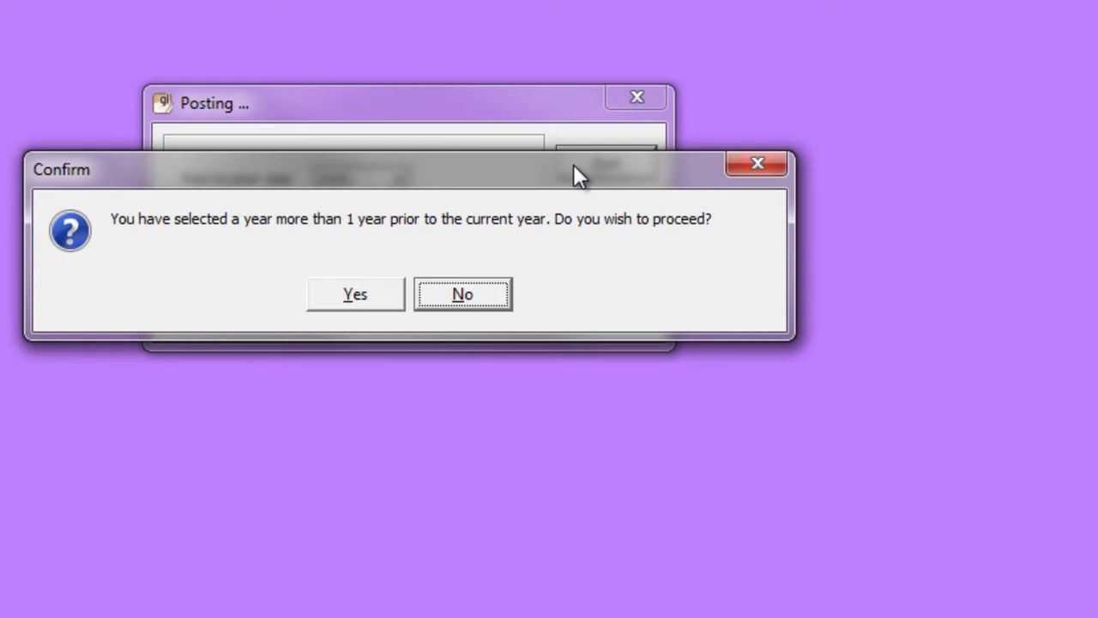
{"action": "left_click", "coordinate": [495, 296]}
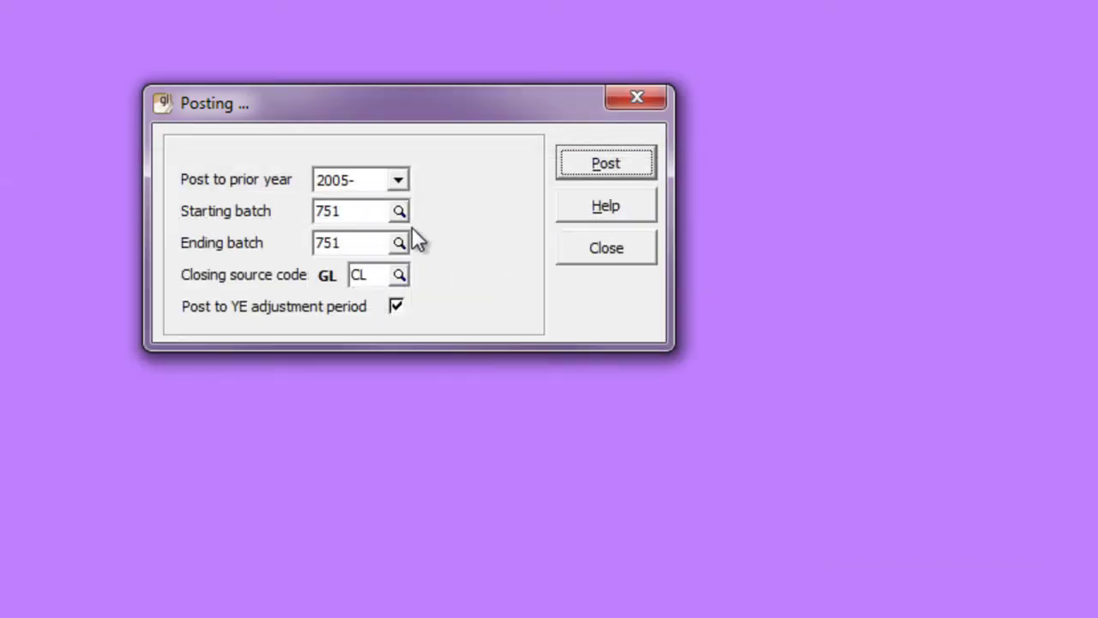
{"action": "left_click", "coordinate": [399, 182]}
{"action": "left_click", "coordinate": [397, 203]}
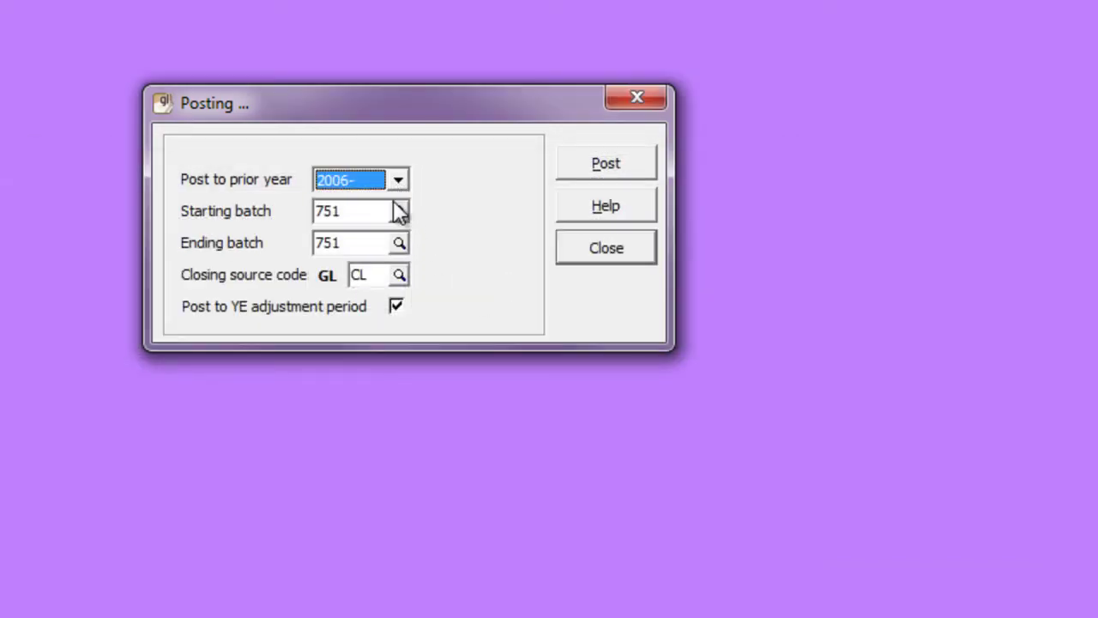
{"action": "left_click", "coordinate": [576, 169]}
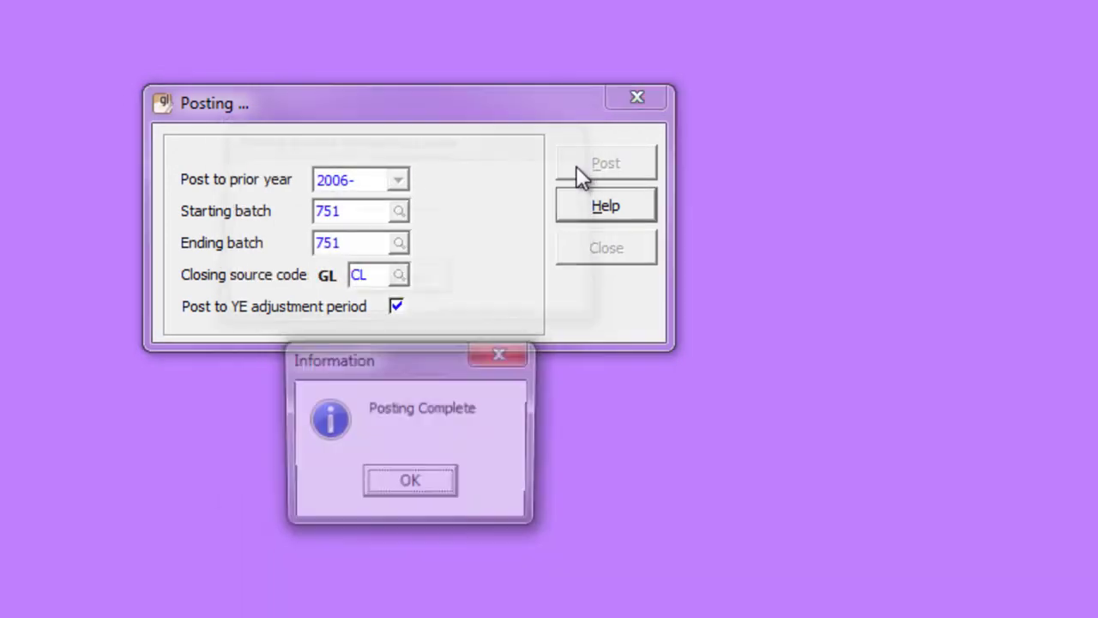
{"action": "left_click", "coordinate": [410, 483]}
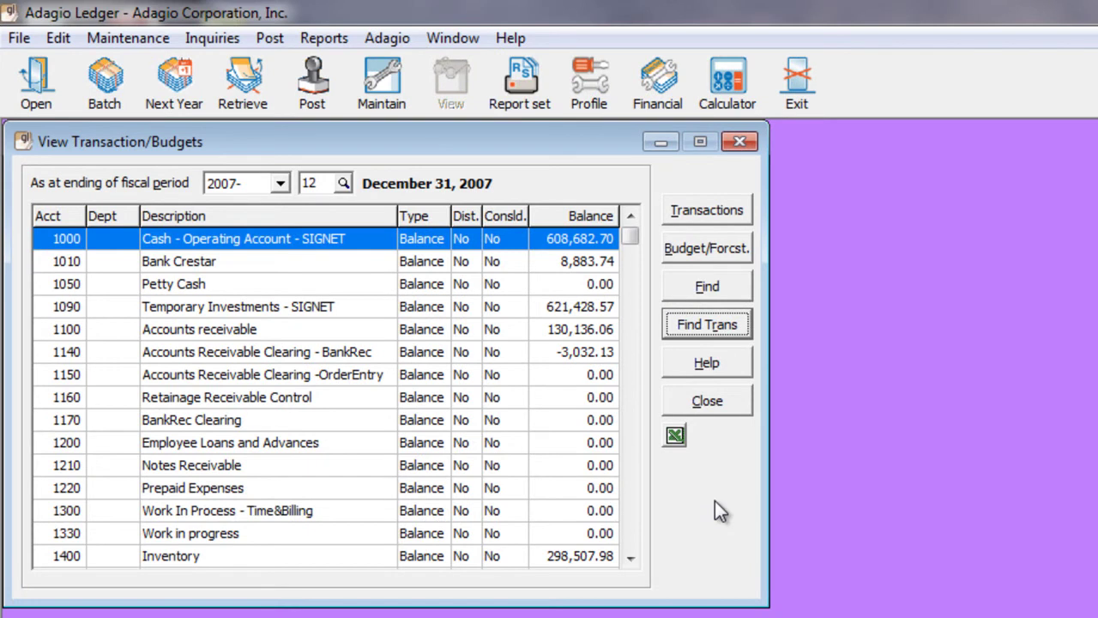
Dismiss the account Find dialog and open Find Trans to search posted transactions
{"action": "left_click", "coordinate": [734, 286]}
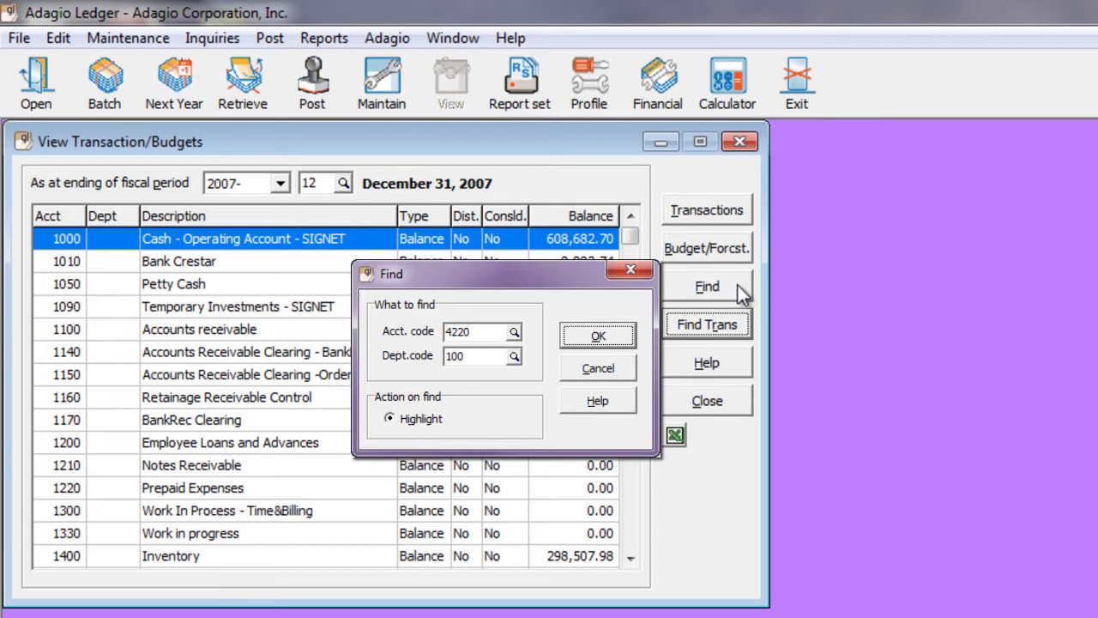
{"action": "key", "text": "Escape"}
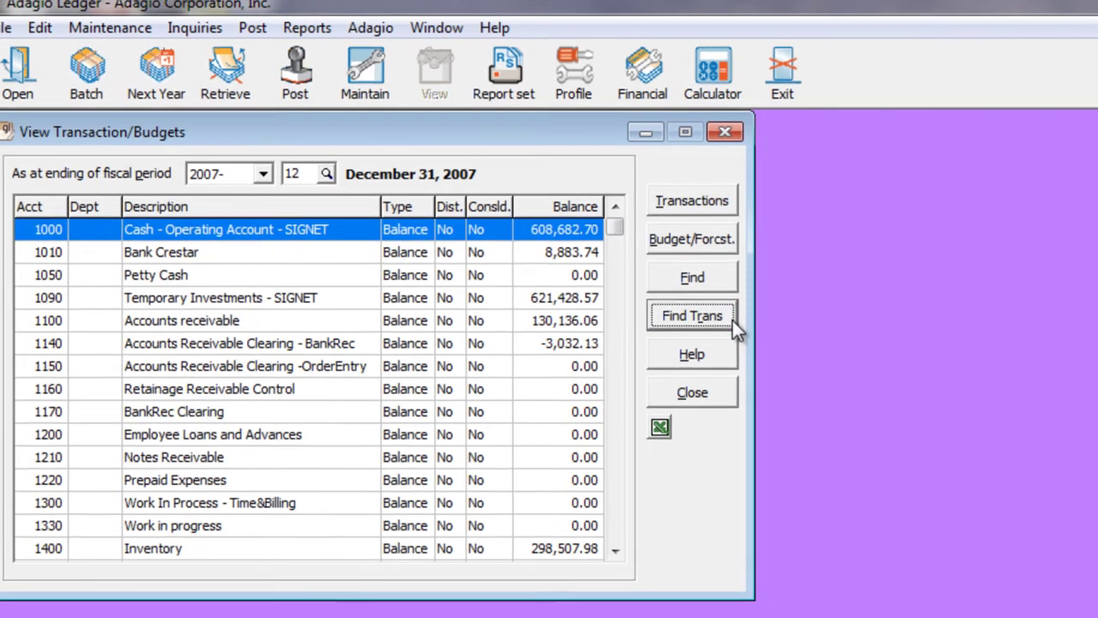
{"action": "left_click", "coordinate": [745, 327]}
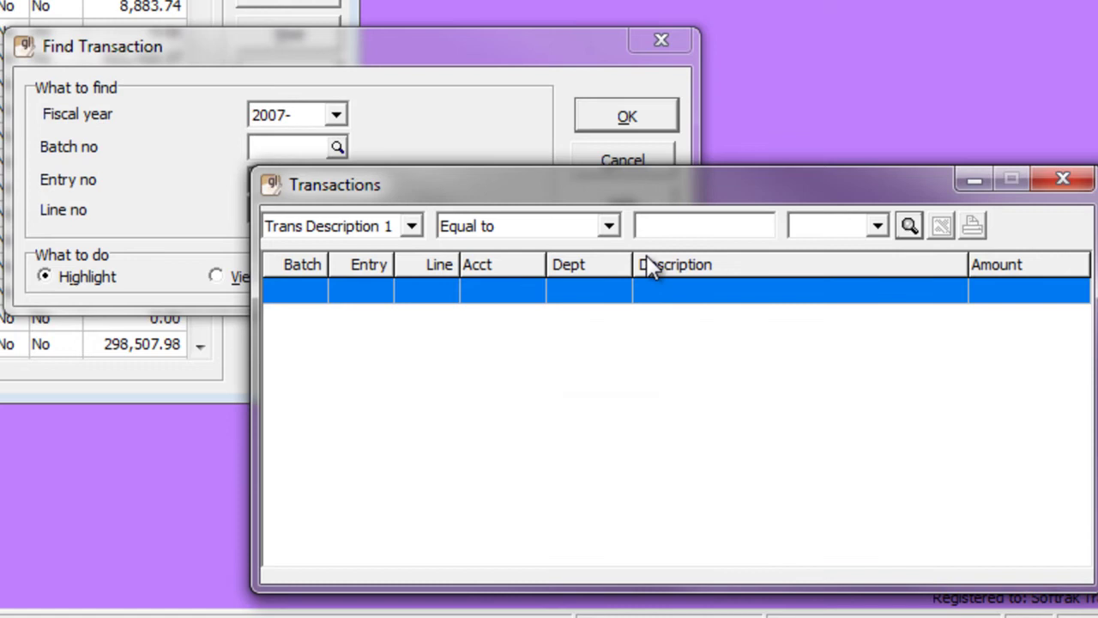
Find transactions described 6000 and view line 4's 5,700.00 credit in Sales - Kayaks 4220-150
{"action": "type", "text": "6"}
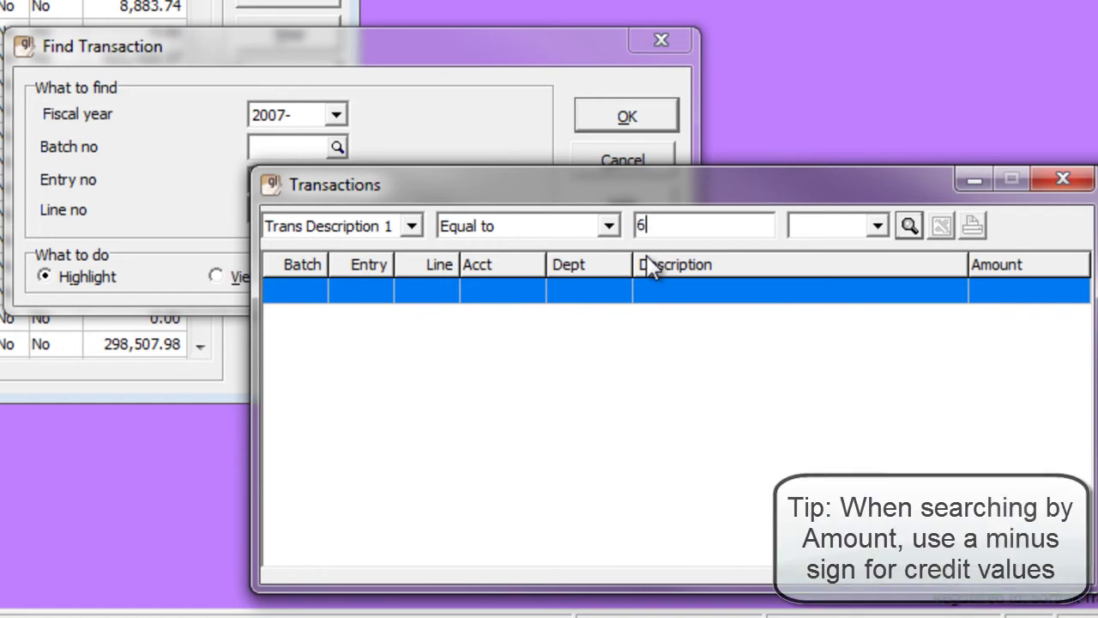
{"action": "type", "text": "000"}
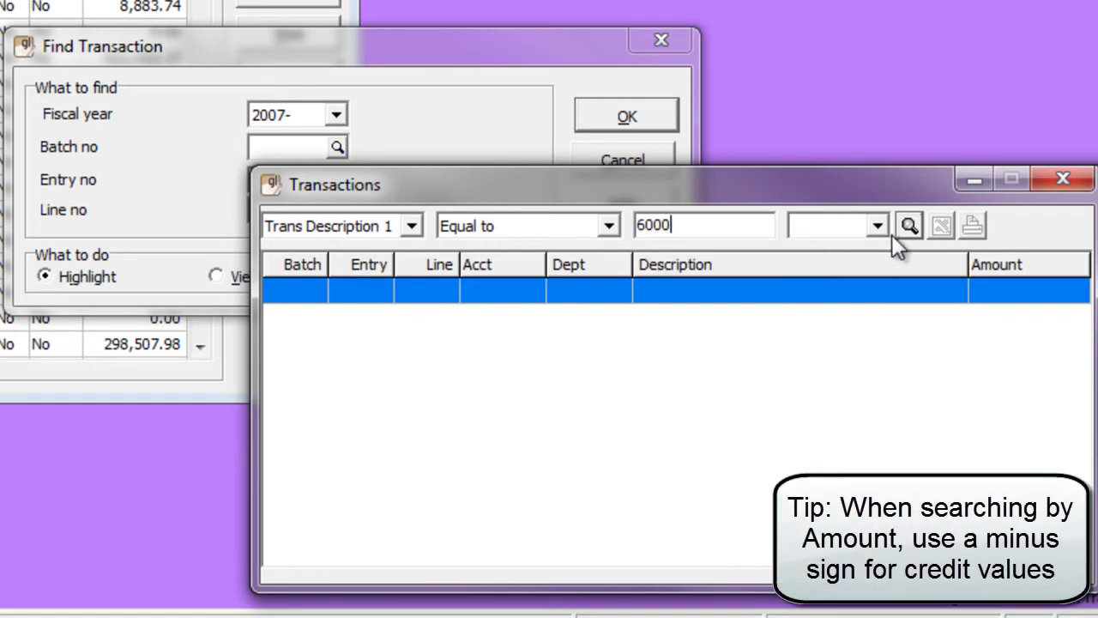
{"action": "left_click", "coordinate": [902, 231]}
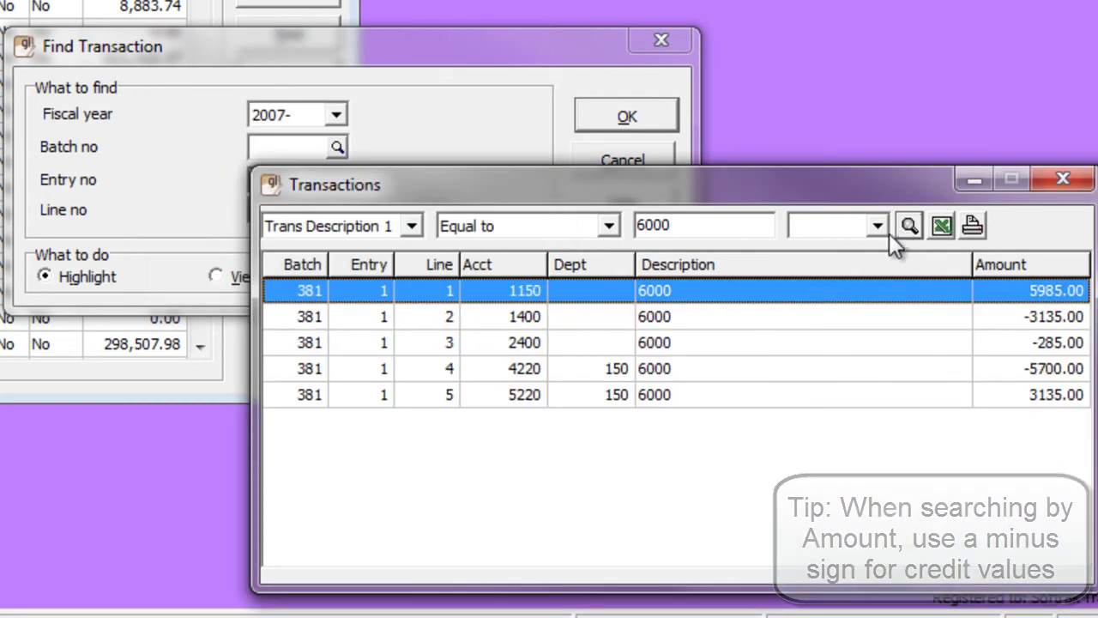
{"action": "left_click", "coordinate": [429, 370]}
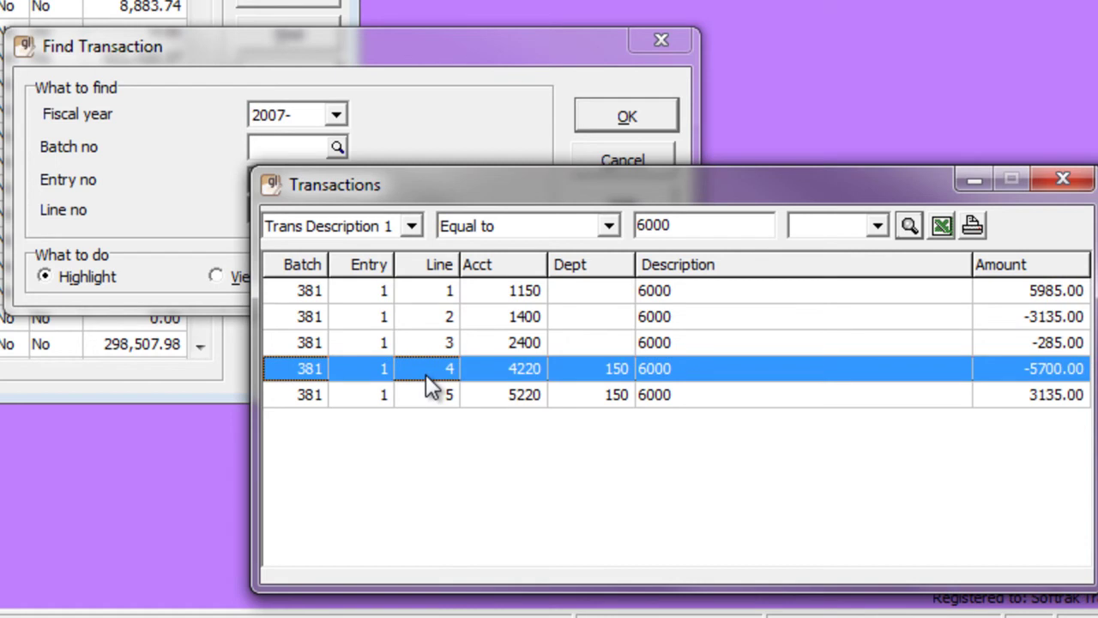
{"action": "double_click", "coordinate": [426, 374]}
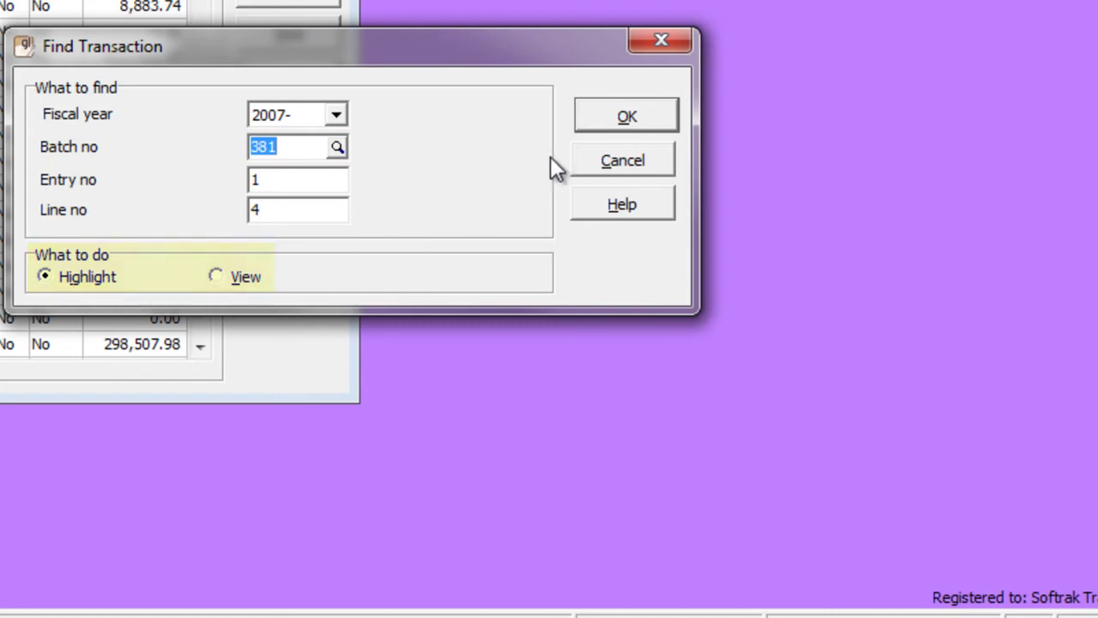
{"action": "left_click", "coordinate": [600, 124]}
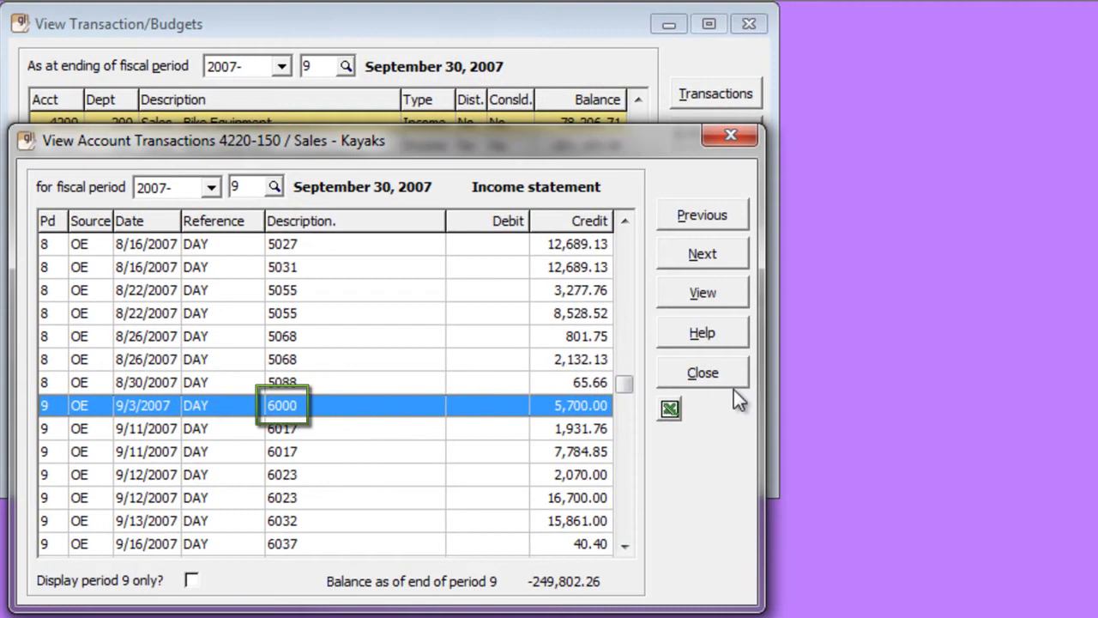
{"action": "left_click", "coordinate": [733, 380]}
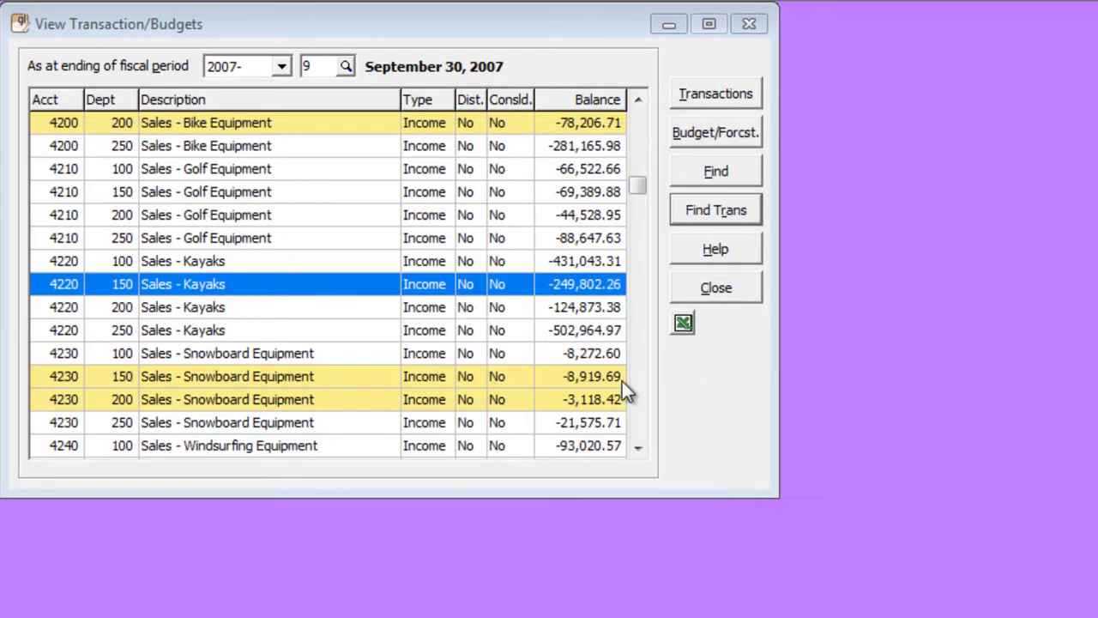
Switch to fiscal year 2008 and list account 4220-250's transactions, including its GL entry
{"action": "left_click", "coordinate": [281, 67]}
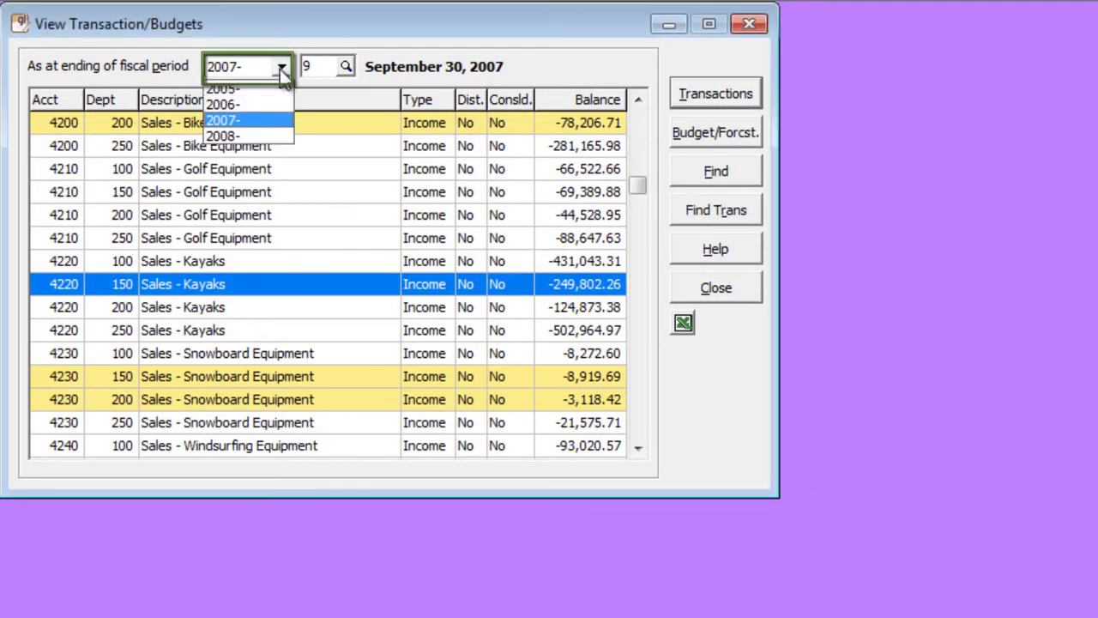
{"action": "left_click", "coordinate": [273, 134]}
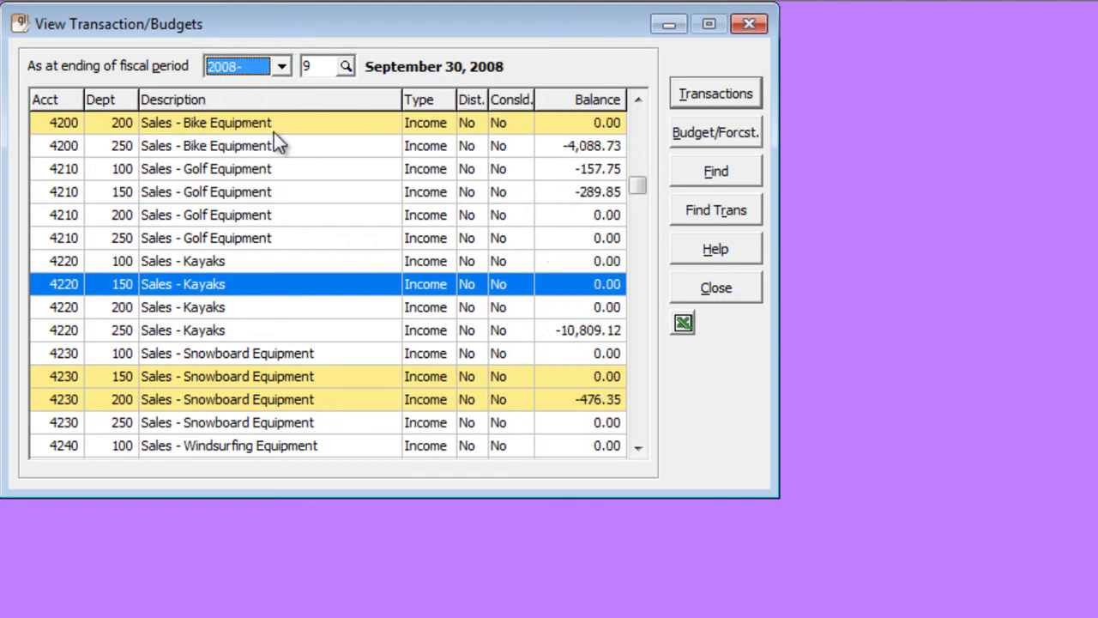
{"action": "left_click", "coordinate": [339, 331]}
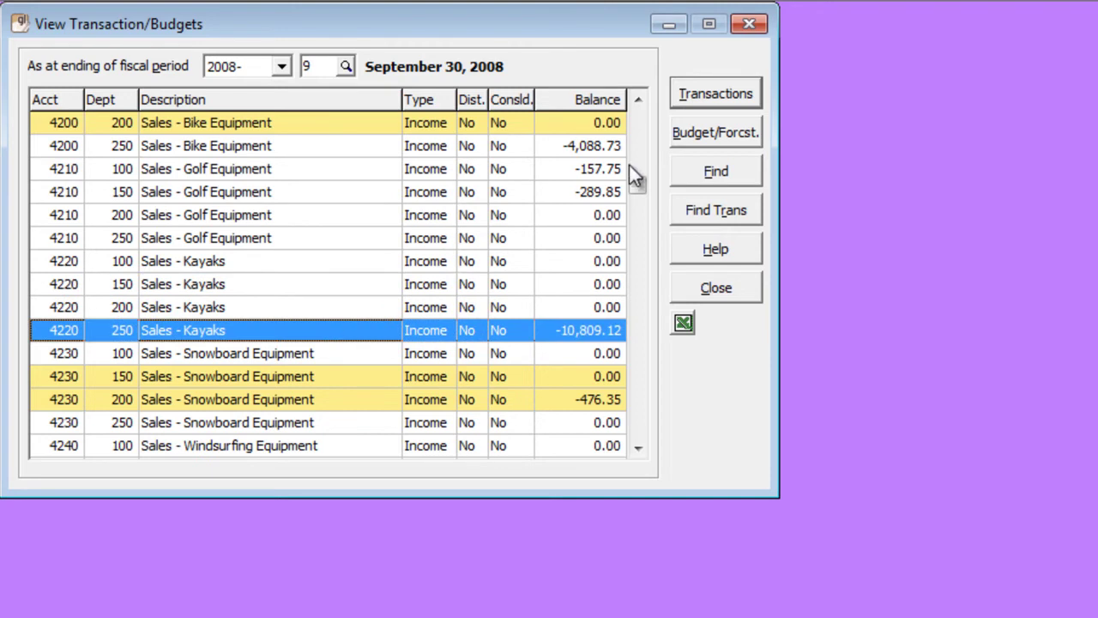
{"action": "left_click", "coordinate": [678, 97]}
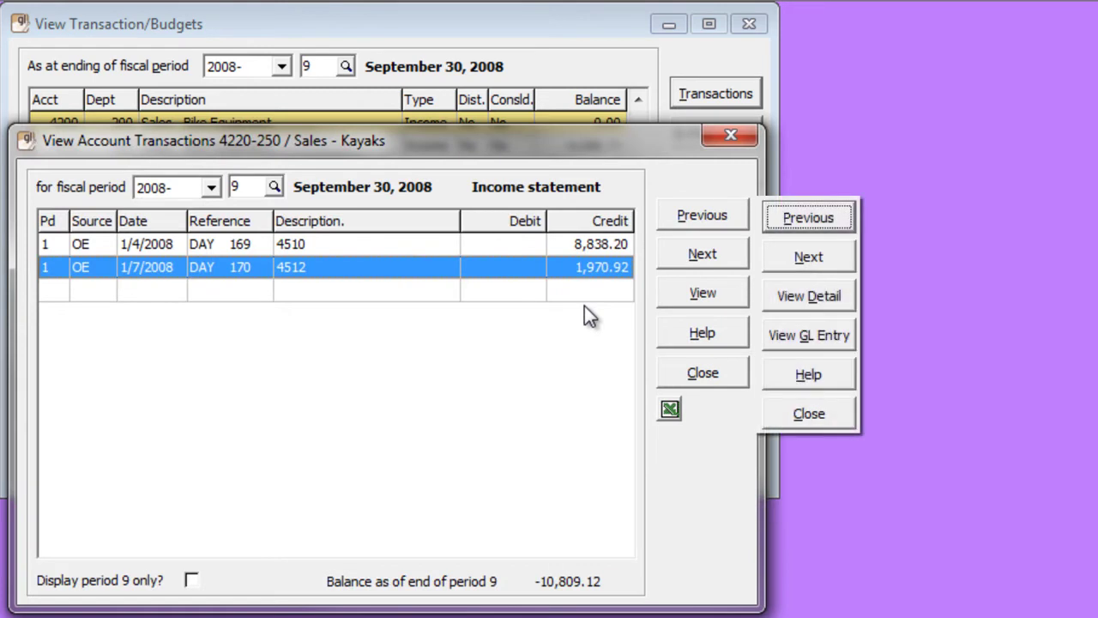
{"action": "key", "text": "alt+v"}
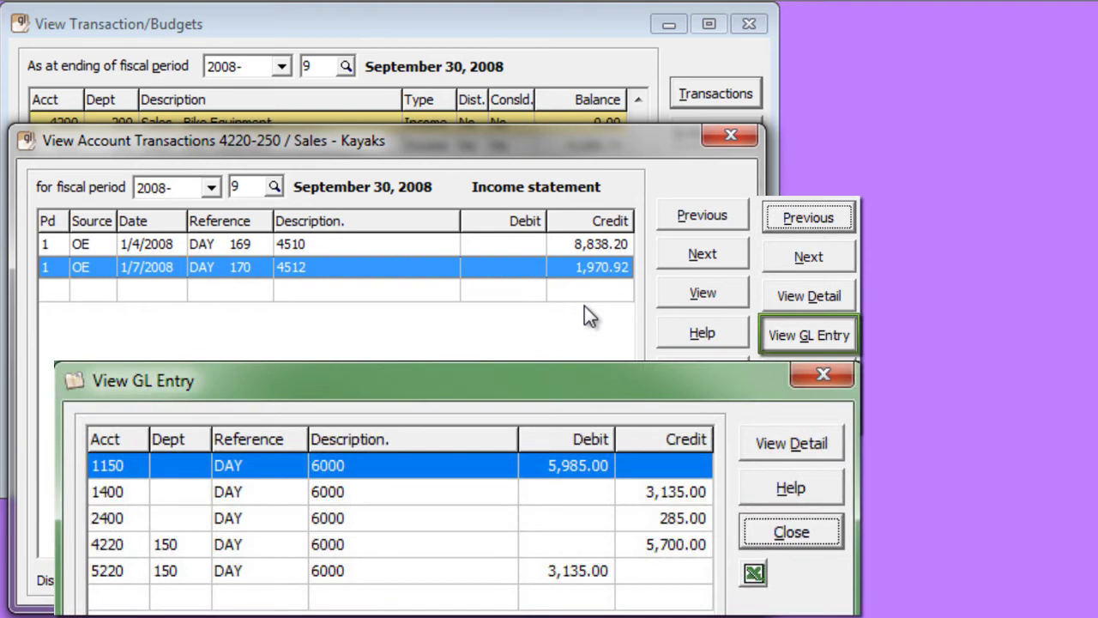
{"action": "key", "text": "Escape"}
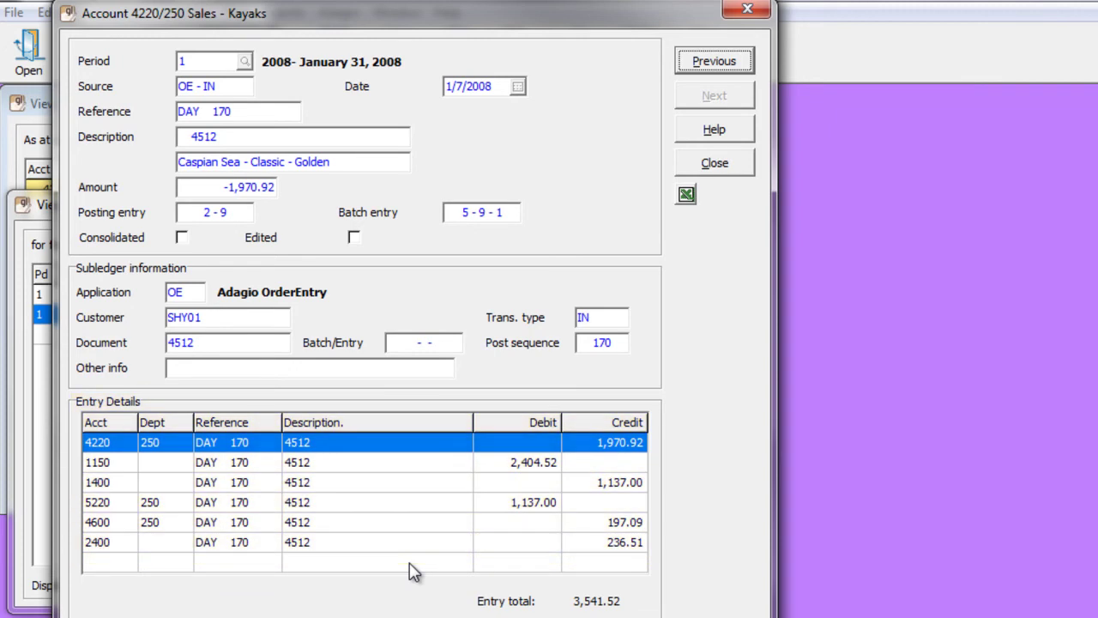
Show the account 1150 entry line, step back to the DAY 169 entry, then forward to DAY 170
{"action": "left_click", "coordinate": [355, 464]}
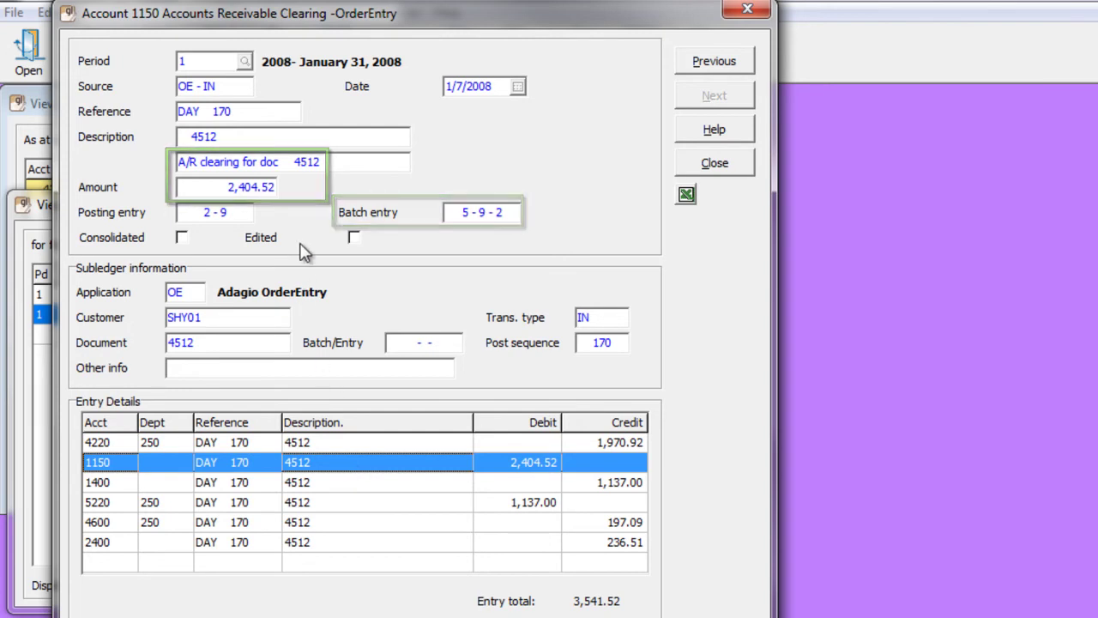
{"action": "left_click", "coordinate": [703, 69]}
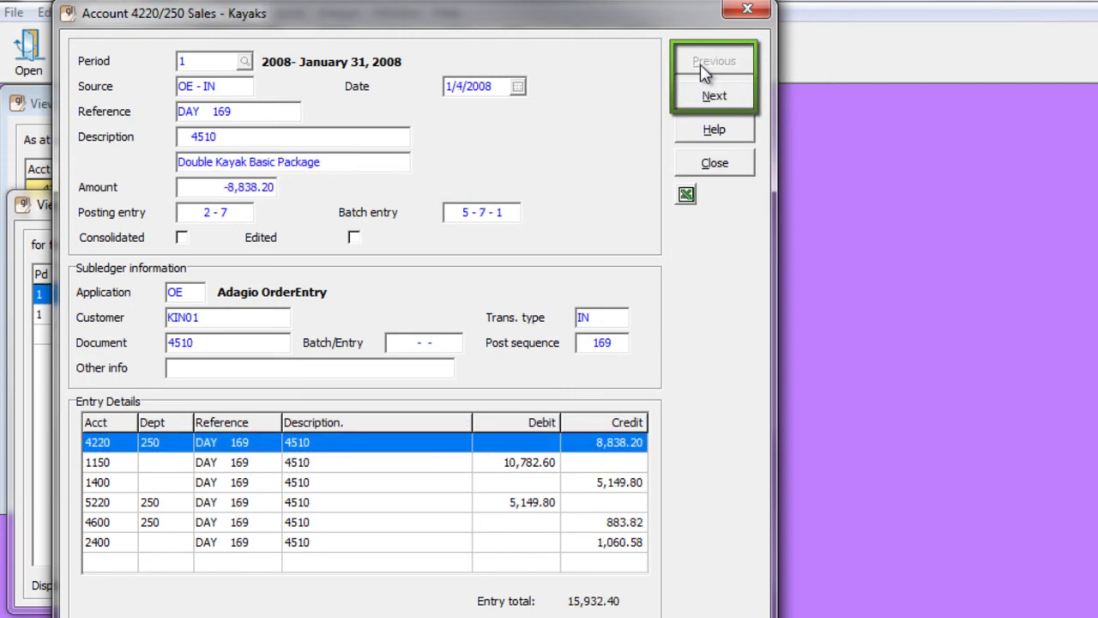
{"action": "left_click", "coordinate": [693, 107]}
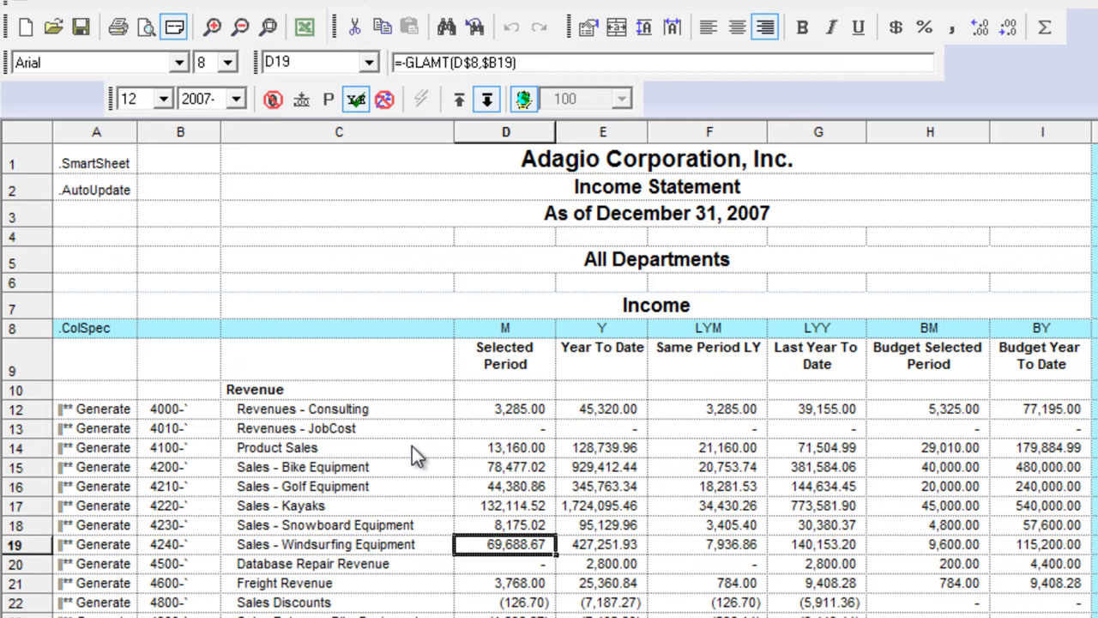
Use Tx Details on the D19 Windsurfing Equipment amount and open batch 721, entry 9
{"action": "right_click", "coordinate": [474, 539]}
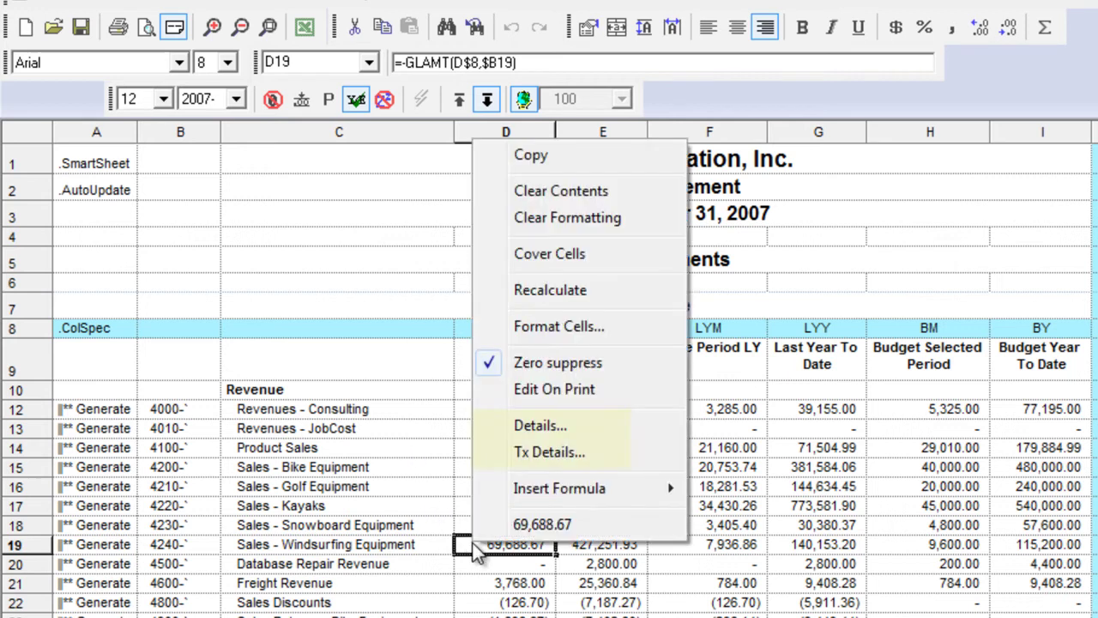
{"action": "left_click", "coordinate": [488, 452]}
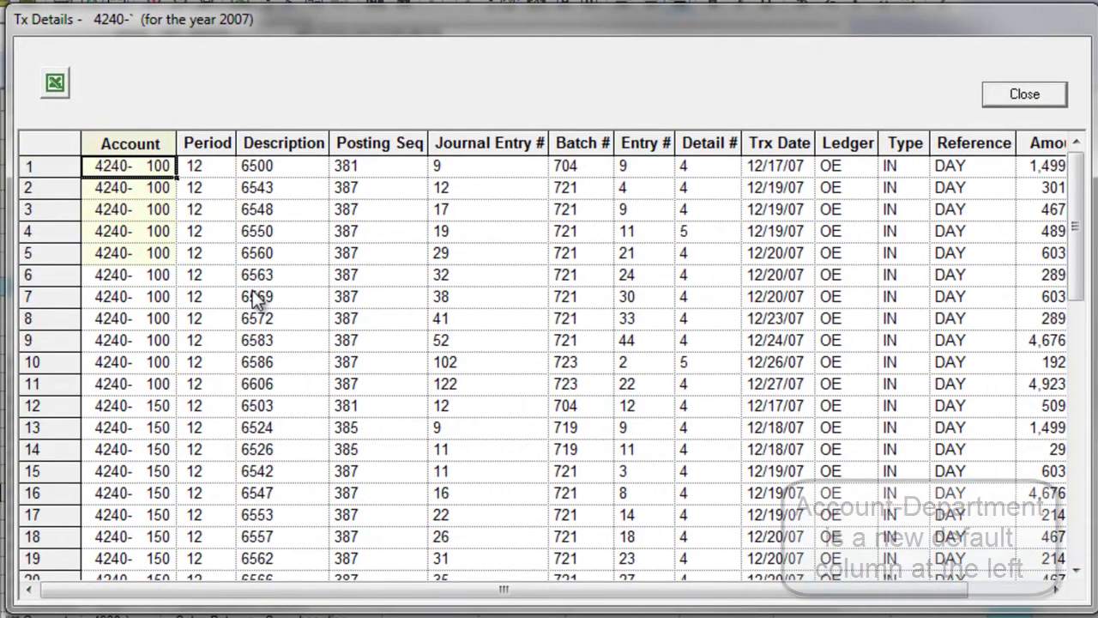
{"action": "double_click", "coordinate": [127, 209]}
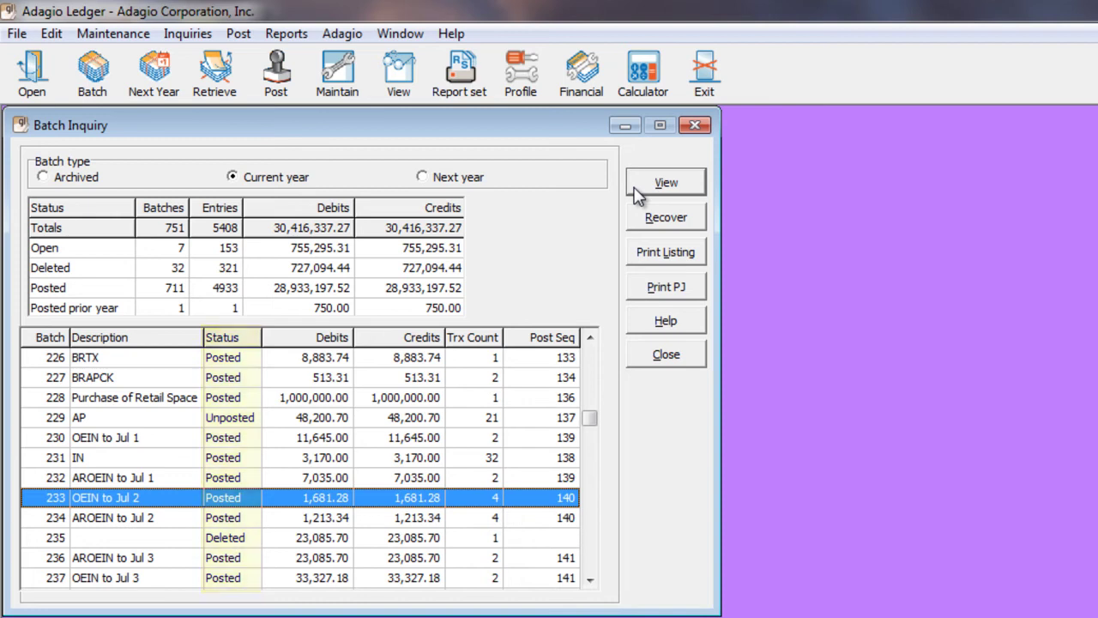
{"action": "left_click", "coordinate": [639, 190]}
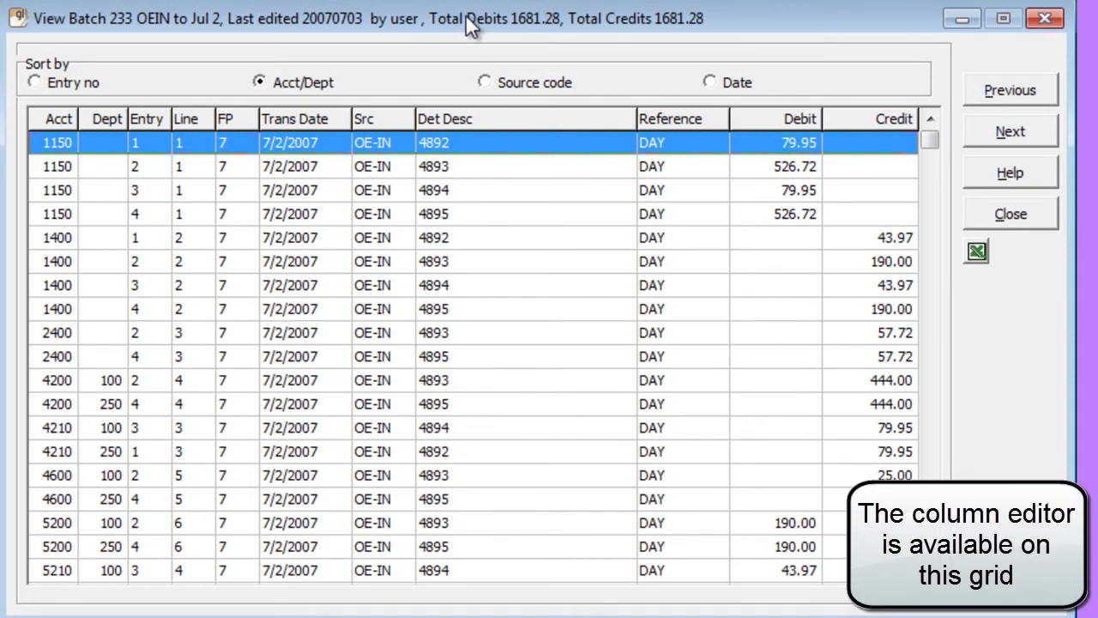
{"action": "left_click", "coordinate": [709, 82]}
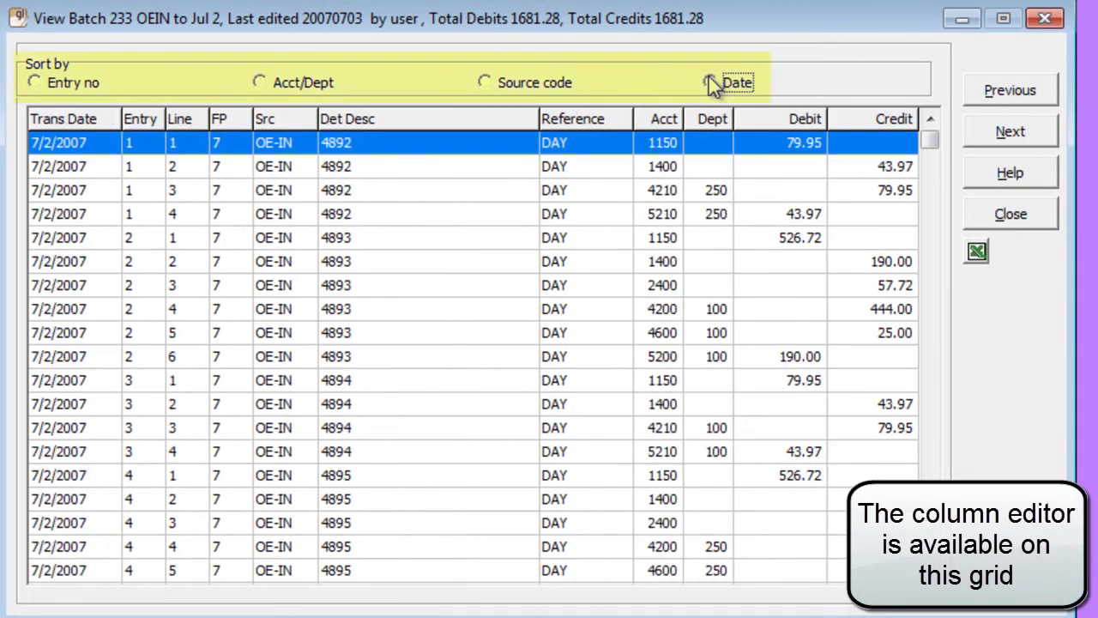
{"action": "left_click", "coordinate": [524, 83]}
{"action": "left_click", "coordinate": [283, 82]}
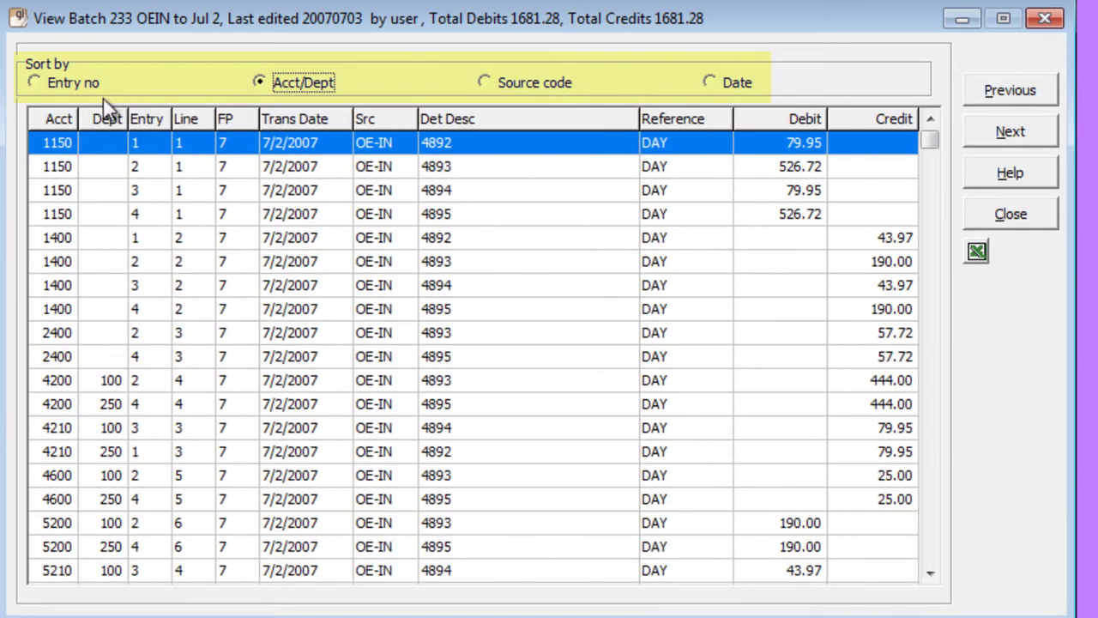
{"action": "left_click", "coordinate": [93, 86]}
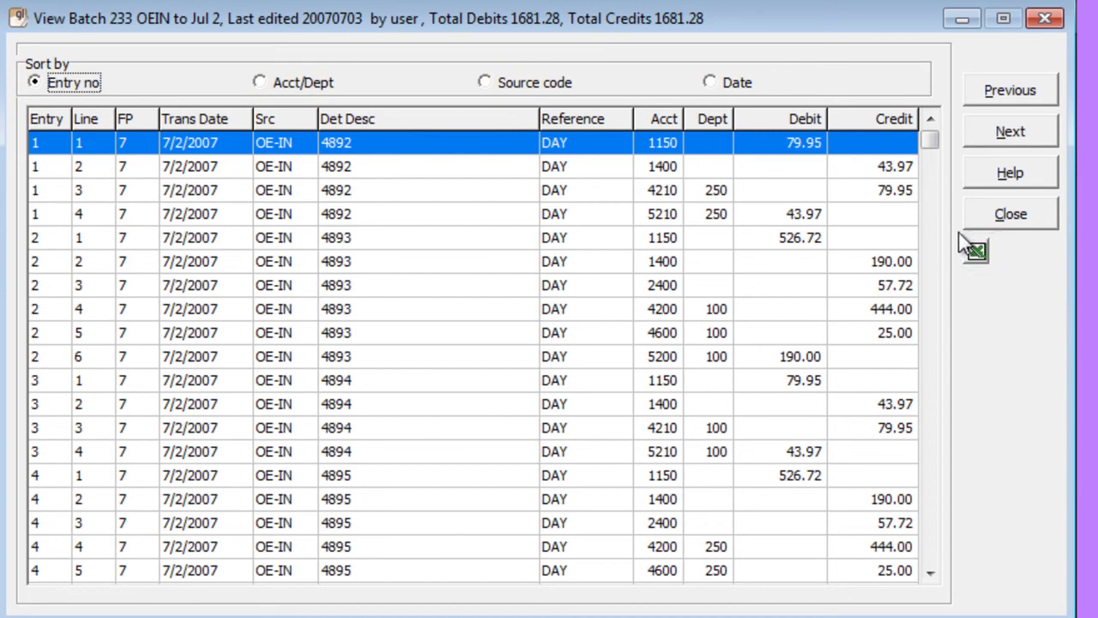
{"action": "left_click", "coordinate": [986, 216]}
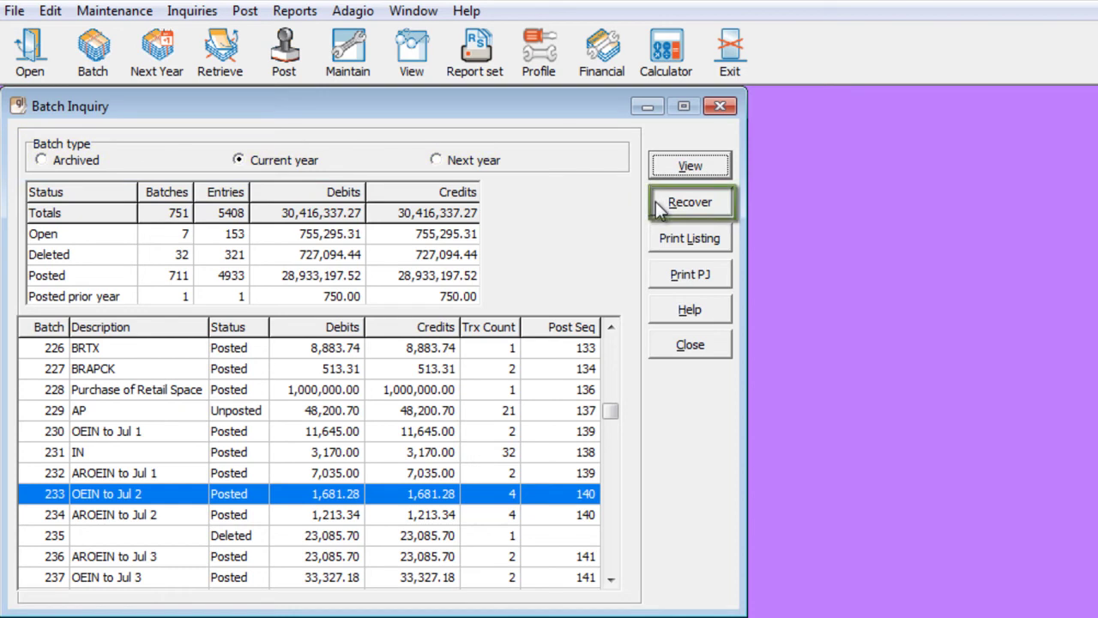
Select batches 226 through 230, 232 and deleted batch 235 in Batch Inquiry
{"action": "left_click", "coordinate": [135, 14]}
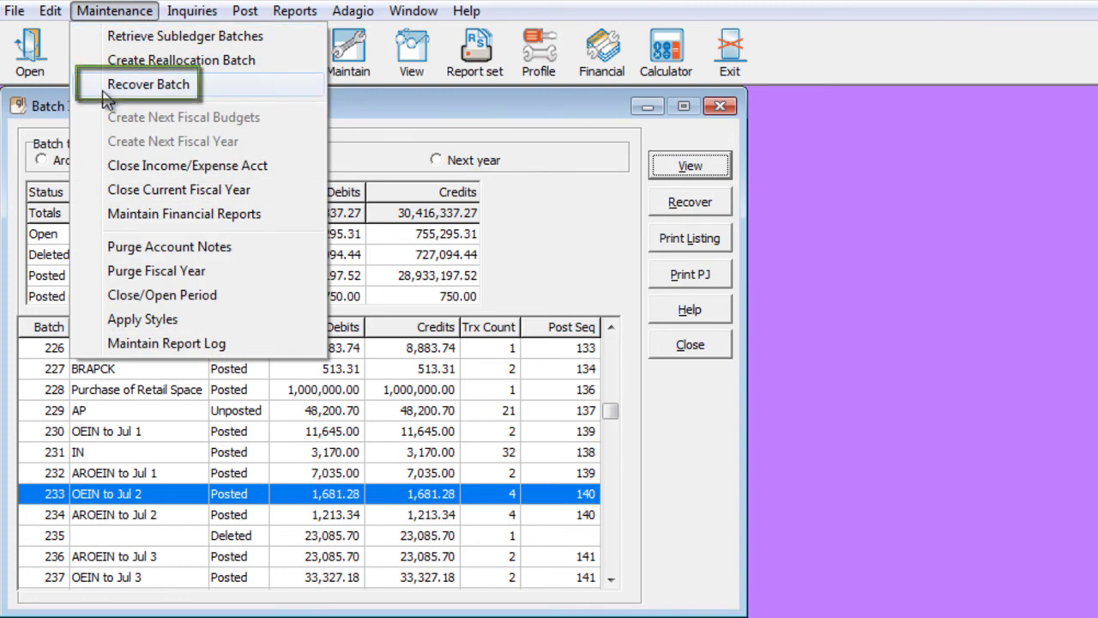
{"action": "left_click", "coordinate": [384, 99]}
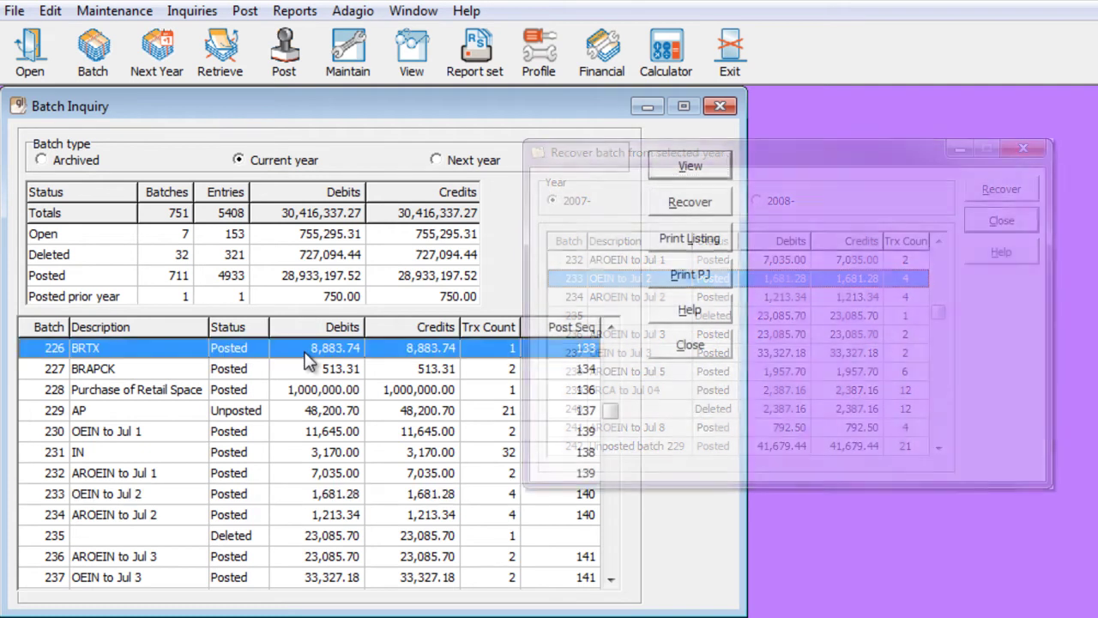
{"action": "left_click", "coordinate": [313, 429], "text": "shift"}
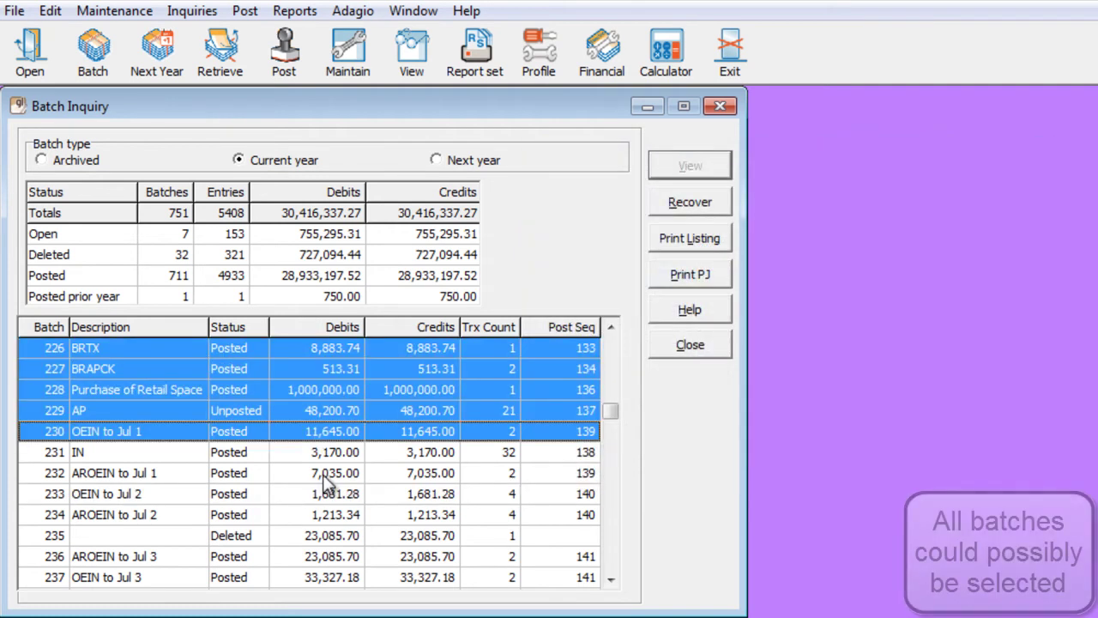
{"action": "left_click", "coordinate": [322, 473], "text": "ctrl"}
{"action": "left_click", "coordinate": [322, 539], "text": "ctrl"}
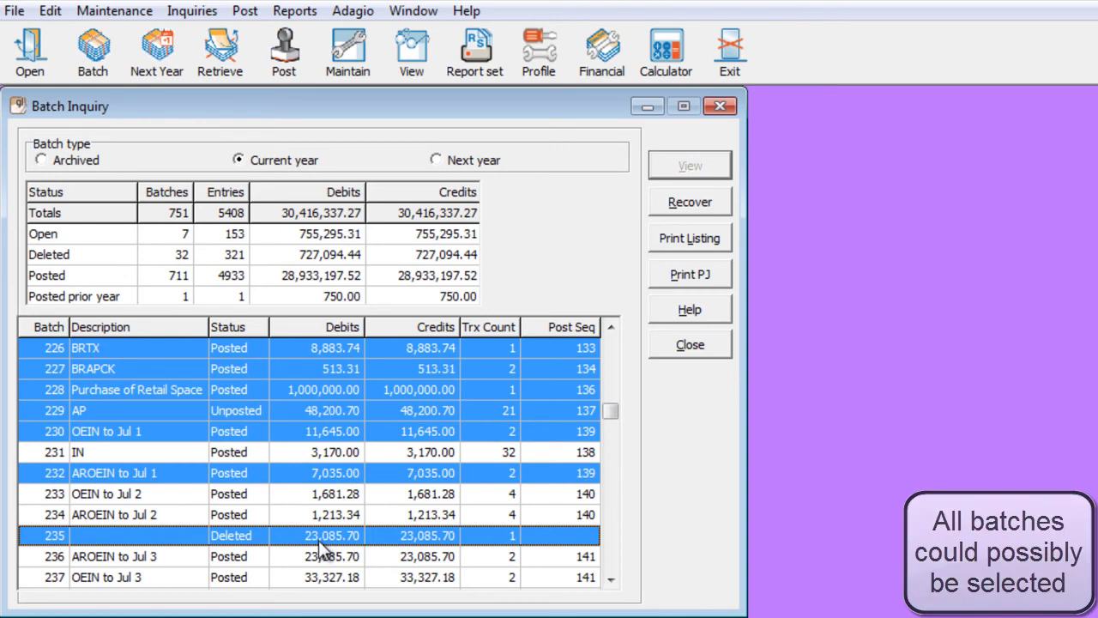
Open the Copy 7 Batches options, move the dialog aside, and cancel the recovery
{"action": "left_click", "coordinate": [656, 212]}
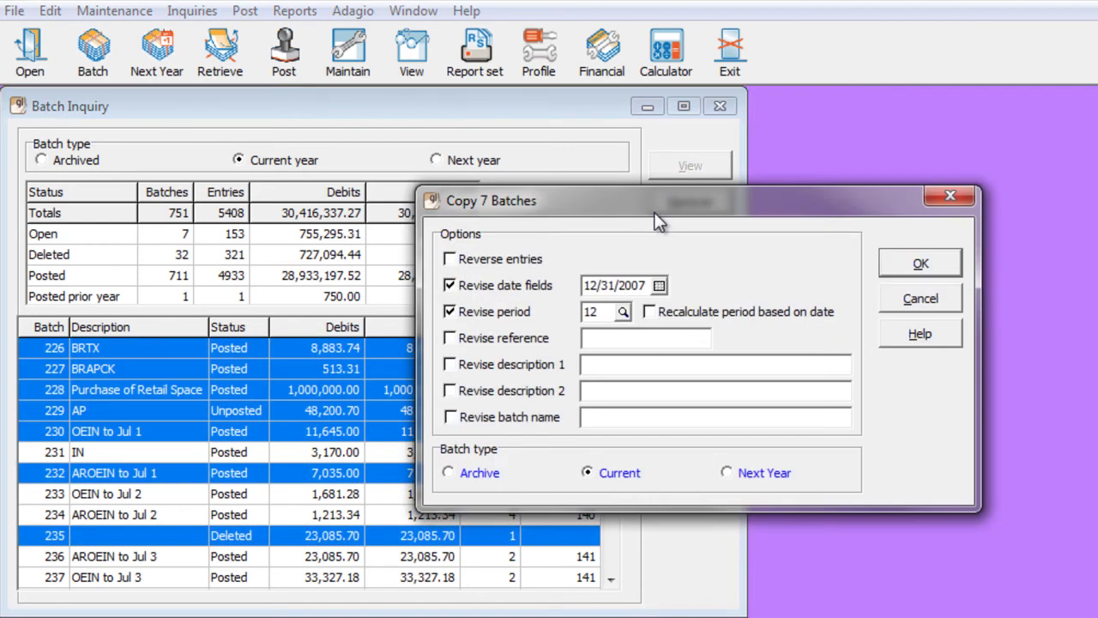
{"action": "left_click_drag", "start_coordinate": [656, 214], "coordinate": [587, 221]}
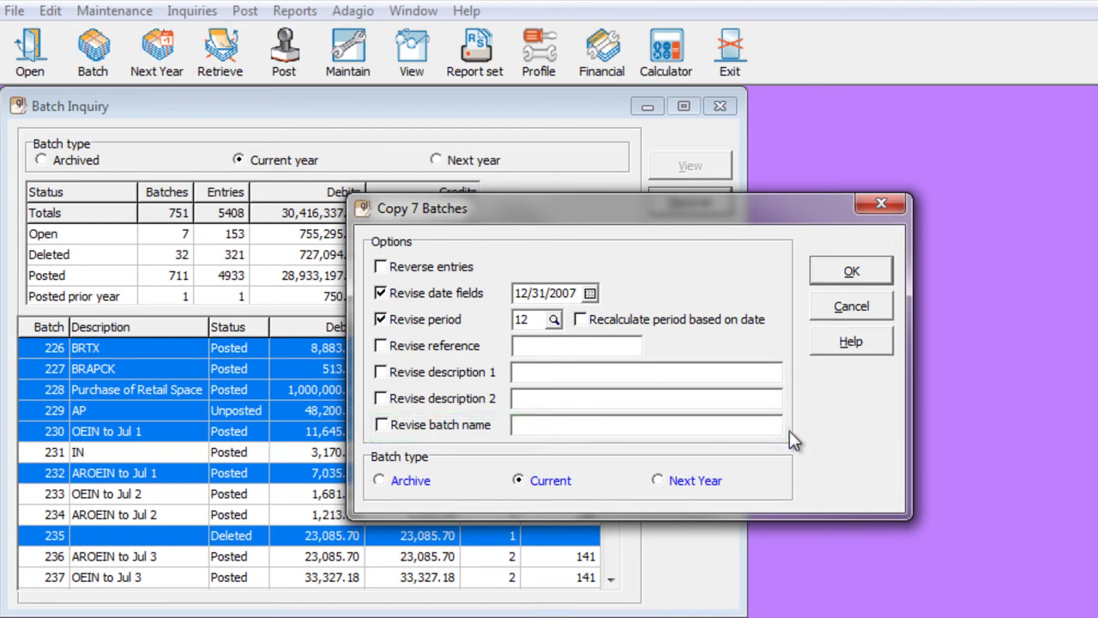
{"action": "left_click", "coordinate": [825, 317]}
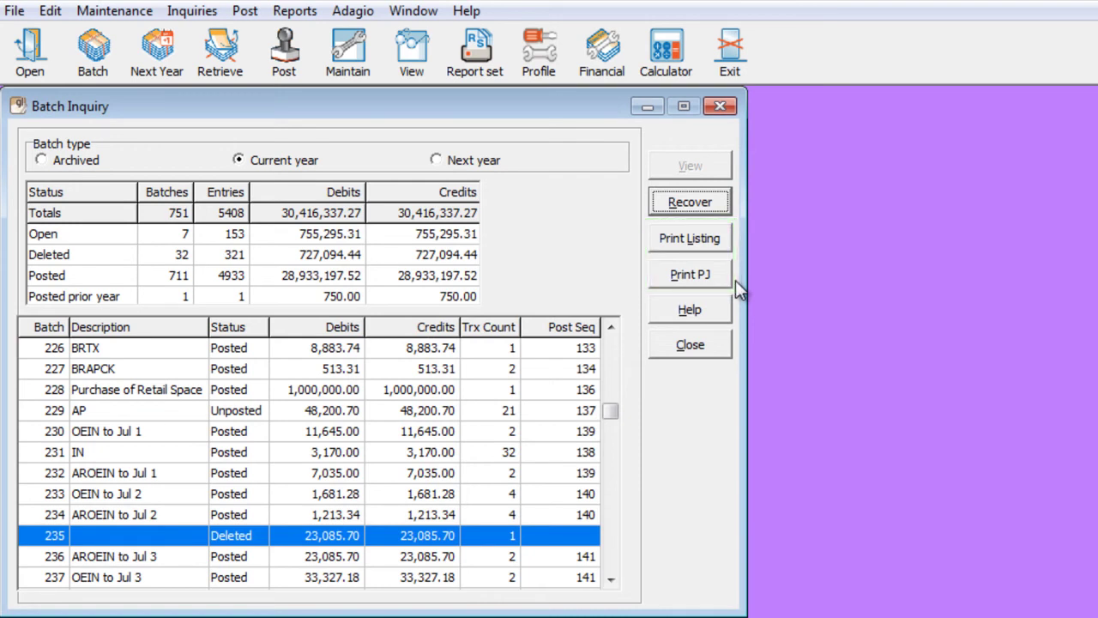
Select batches 230 through 236 and open their posting journal print options
{"action": "left_click", "coordinate": [396, 436]}
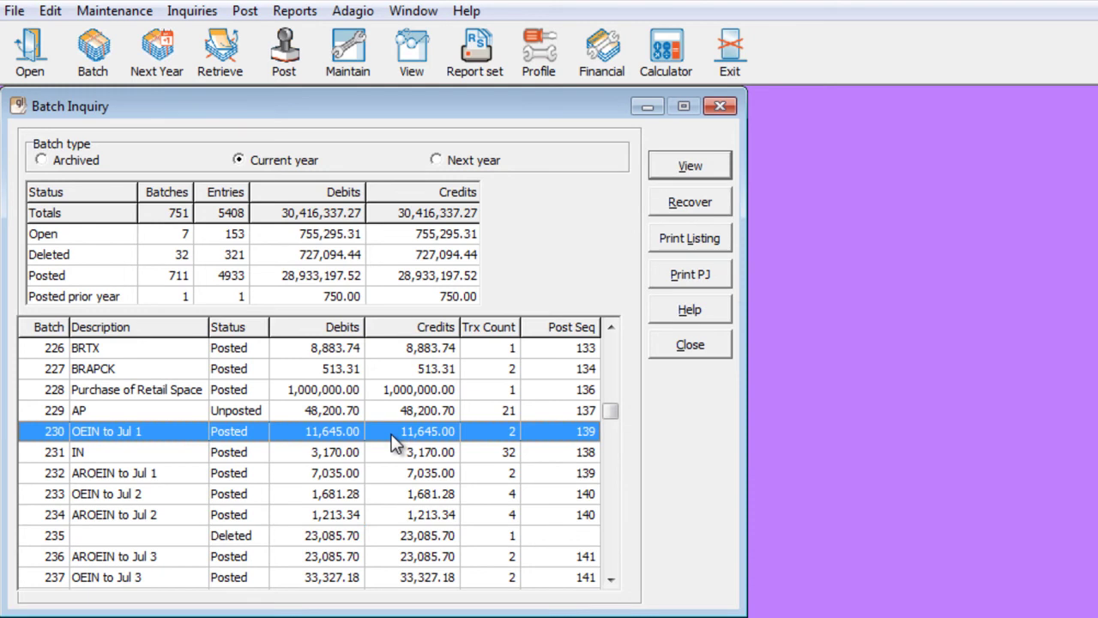
{"action": "left_click", "coordinate": [397, 556], "text": "shift"}
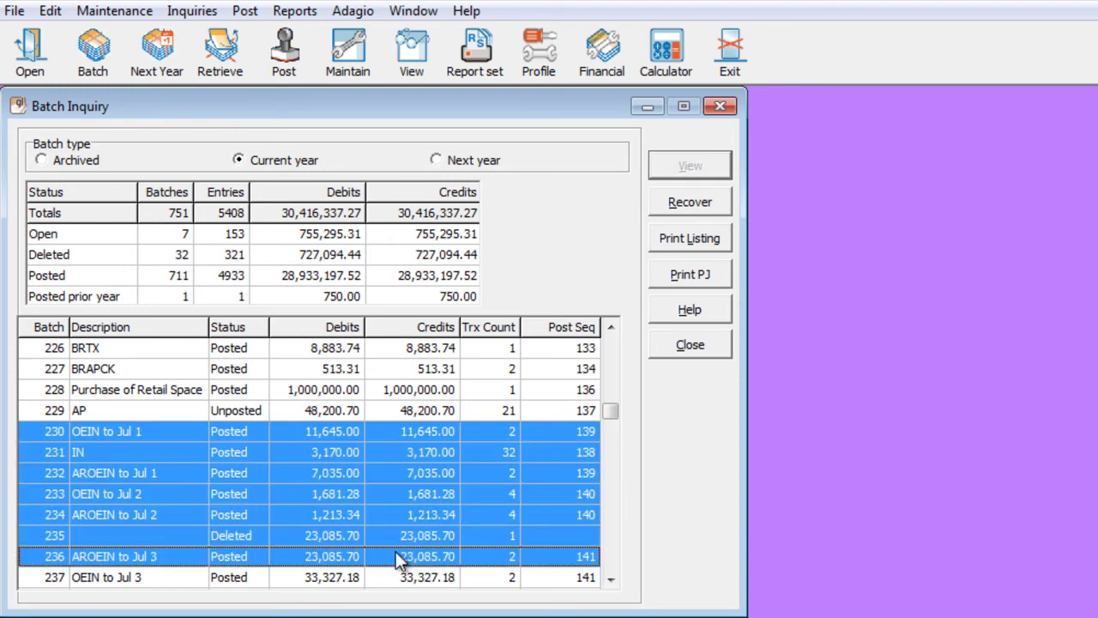
{"action": "left_click", "coordinate": [652, 284]}
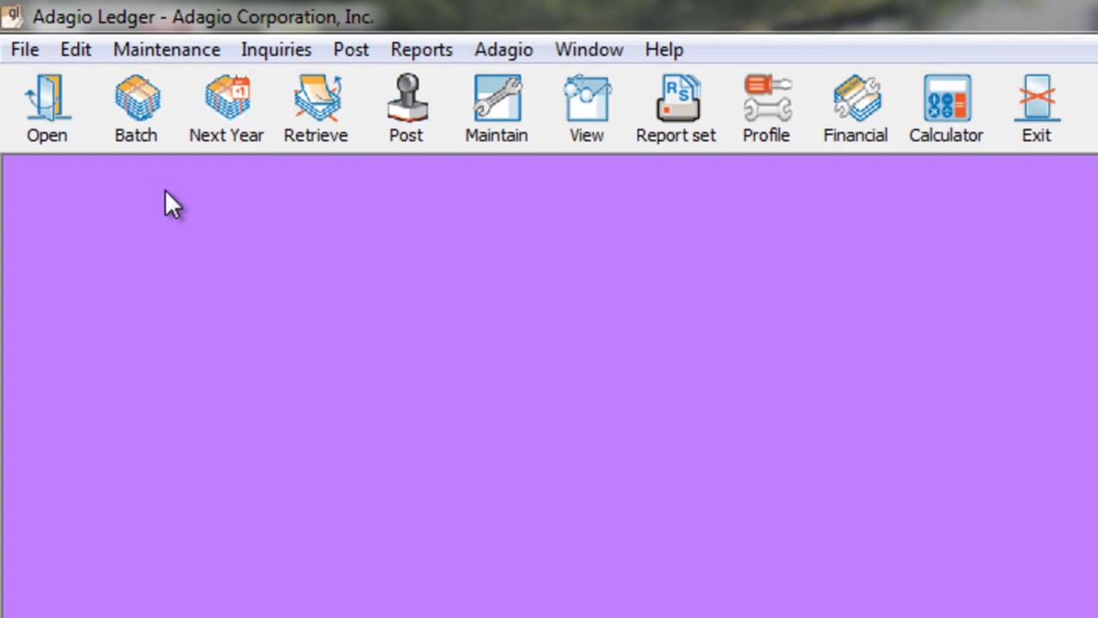
Set the 2005 fiscal year purge to delete inactive accounts, excluding Net Changes and Details
{"action": "left_click", "coordinate": [126, 54]}
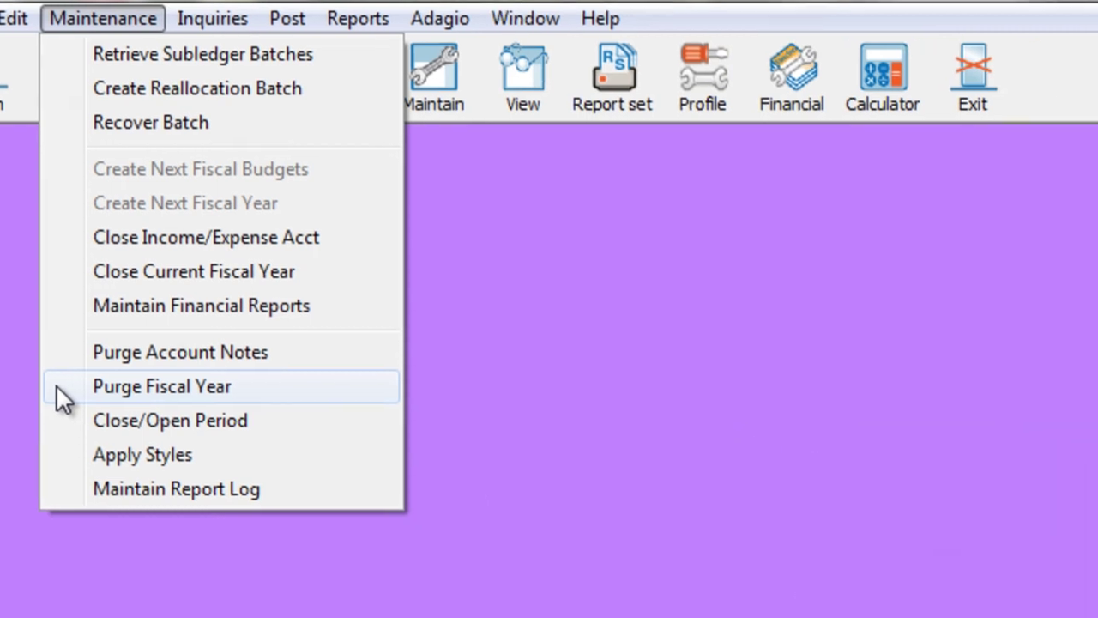
{"action": "left_click", "coordinate": [119, 416]}
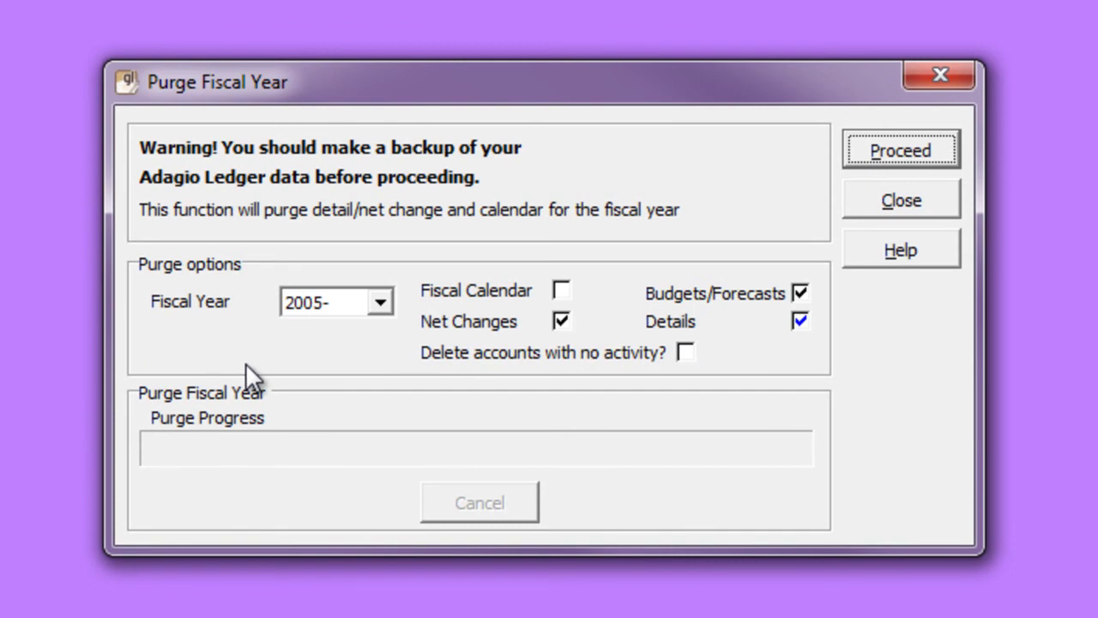
{"action": "left_click", "coordinate": [690, 351]}
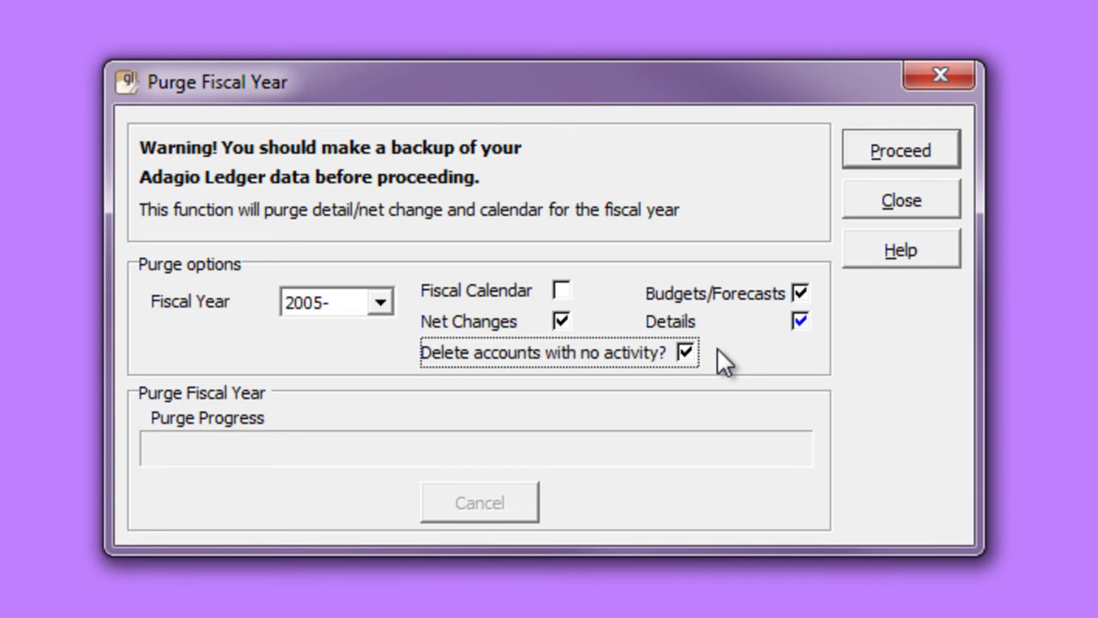
{"action": "left_click", "coordinate": [562, 322]}
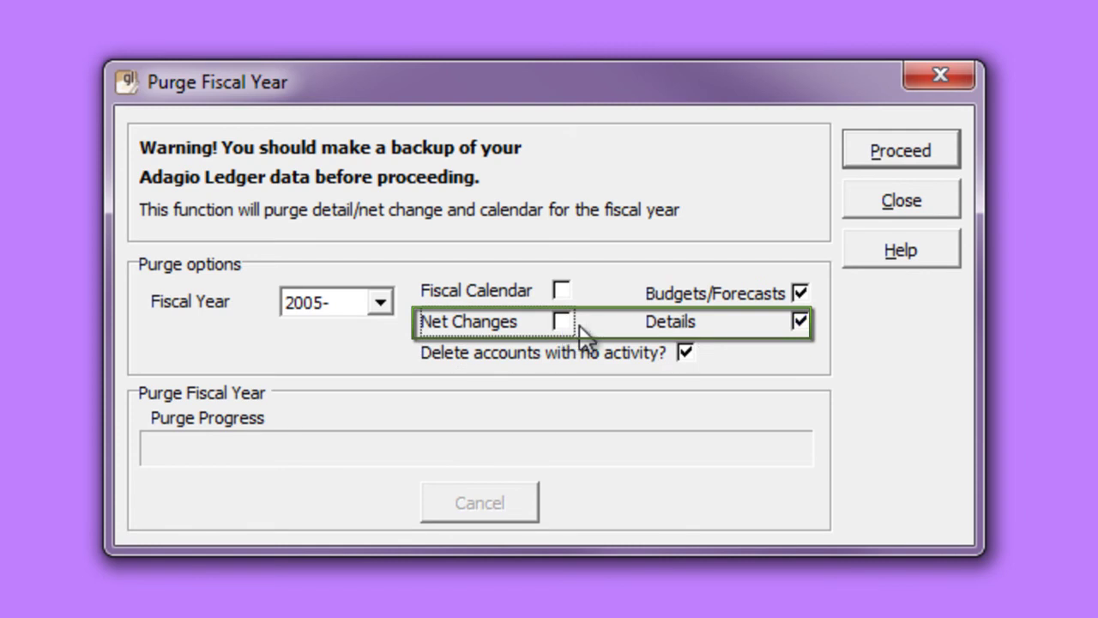
{"action": "left_click", "coordinate": [799, 322]}
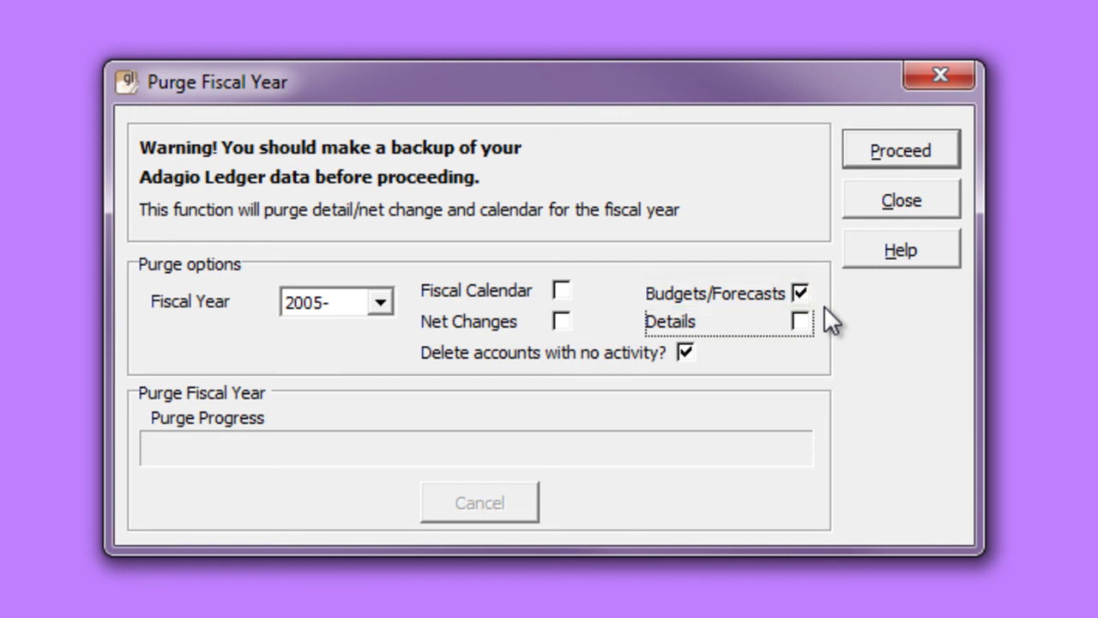
Purge fiscal year 2005- and confirm, deleting 89 inactive accounts
{"action": "left_click", "coordinate": [851, 151]}
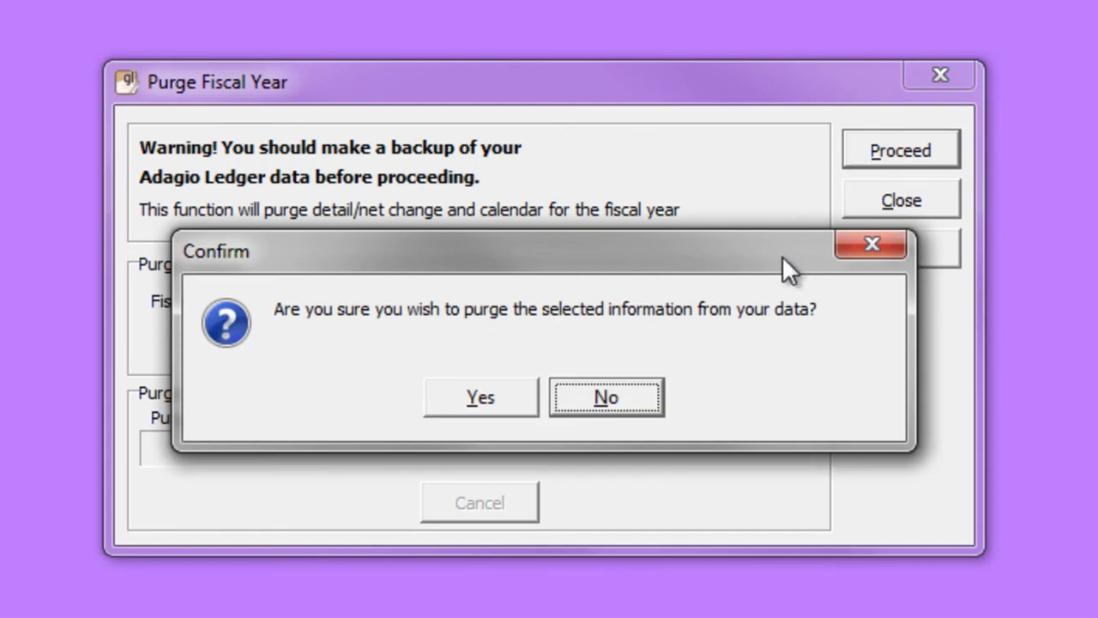
{"action": "left_click", "coordinate": [520, 400]}
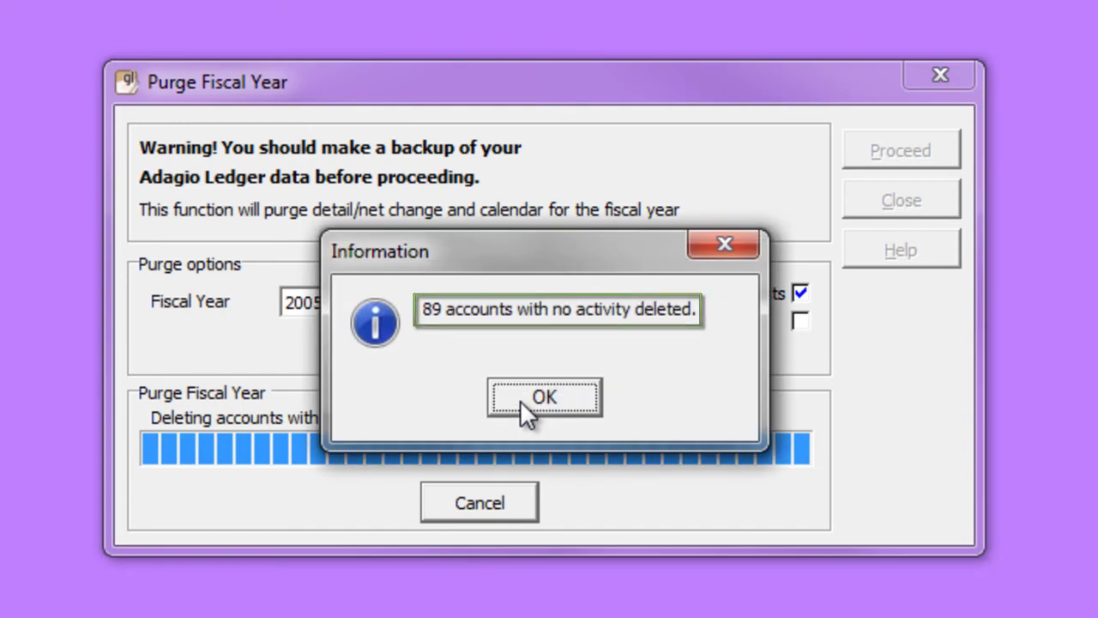
{"action": "left_click", "coordinate": [520, 400]}
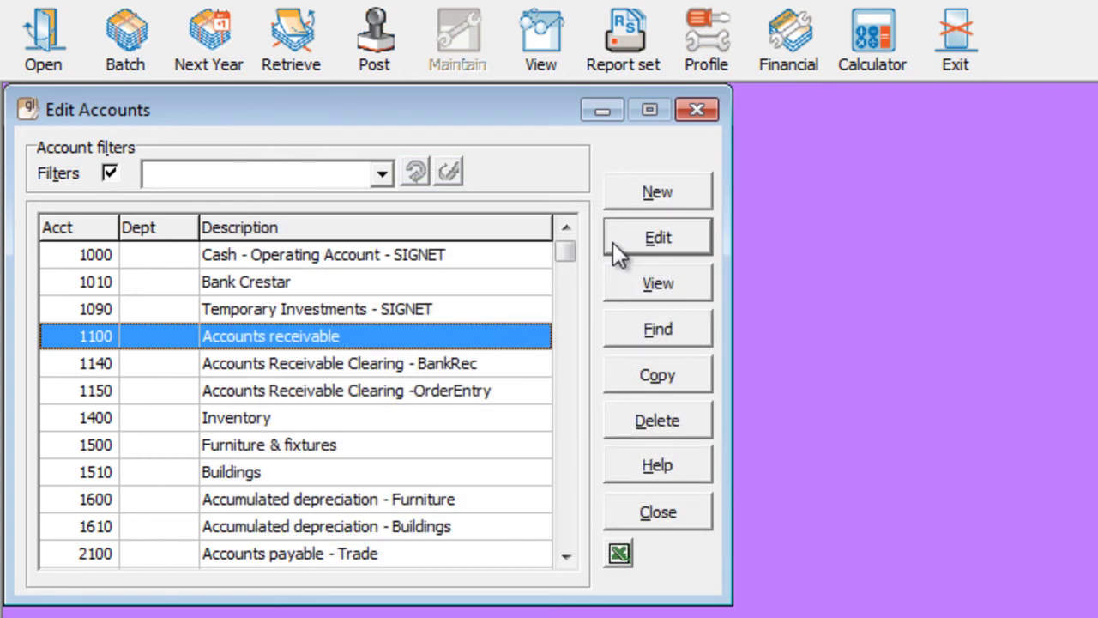
Restrict account 1100 Accounts receivable to the Ledger, Receivables, OrderEntry and BankRec subledgers
{"action": "left_click", "coordinate": [615, 242]}
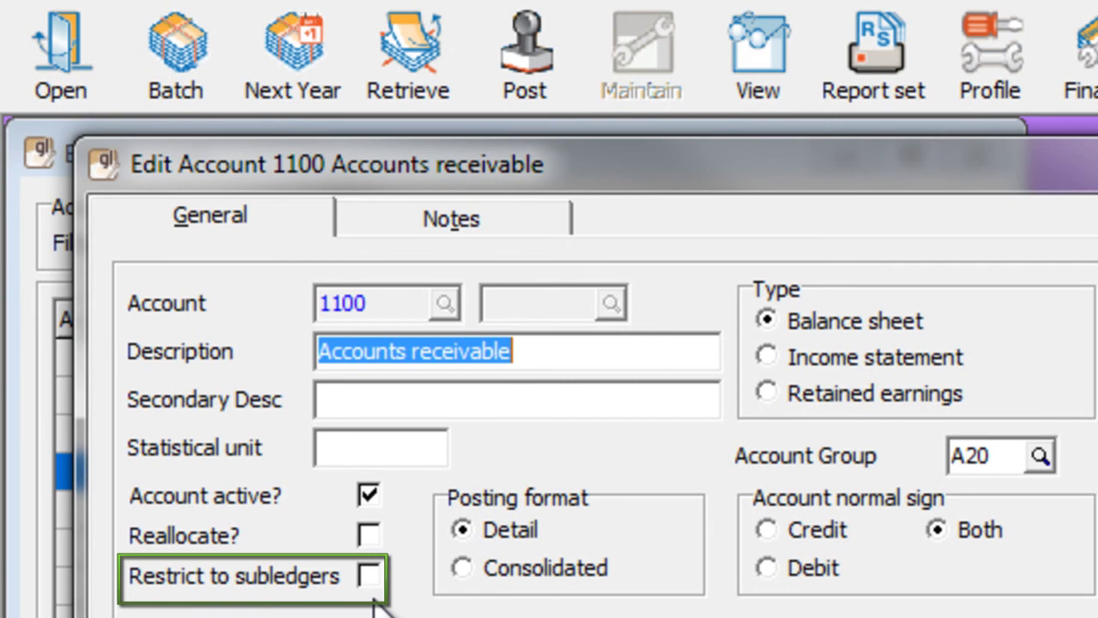
{"action": "left_click", "coordinate": [369, 576]}
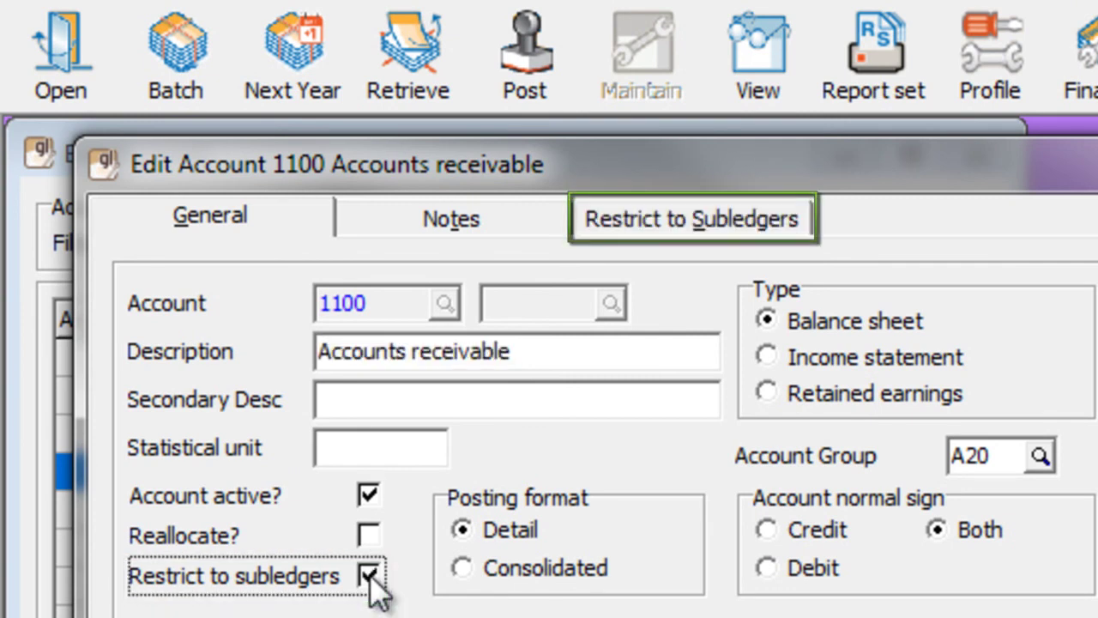
{"action": "left_click", "coordinate": [595, 245]}
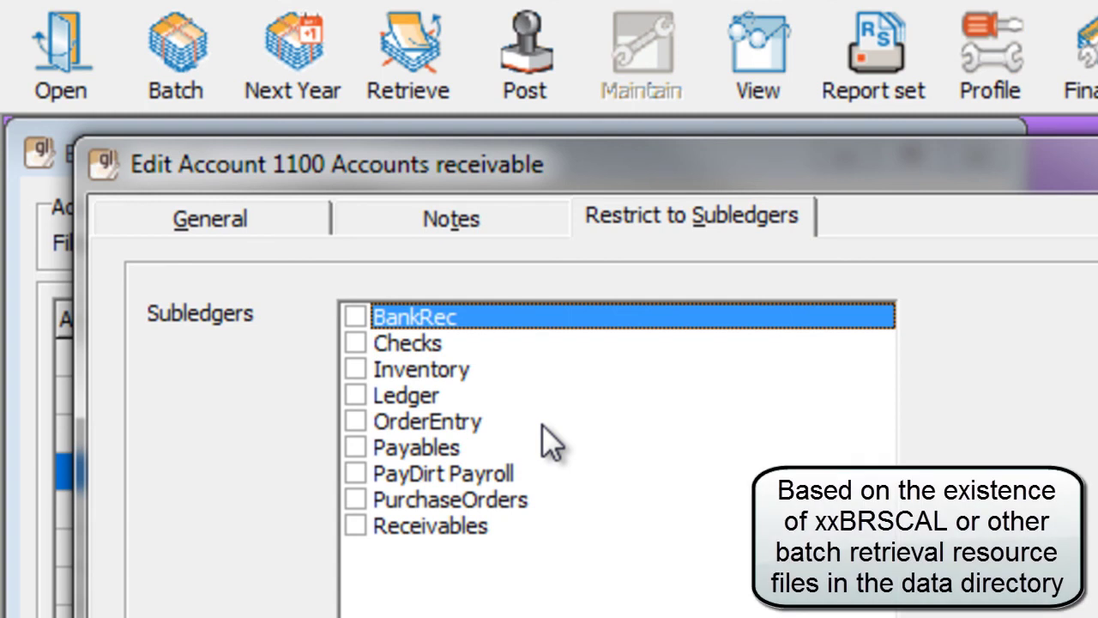
{"action": "left_click", "coordinate": [353, 397]}
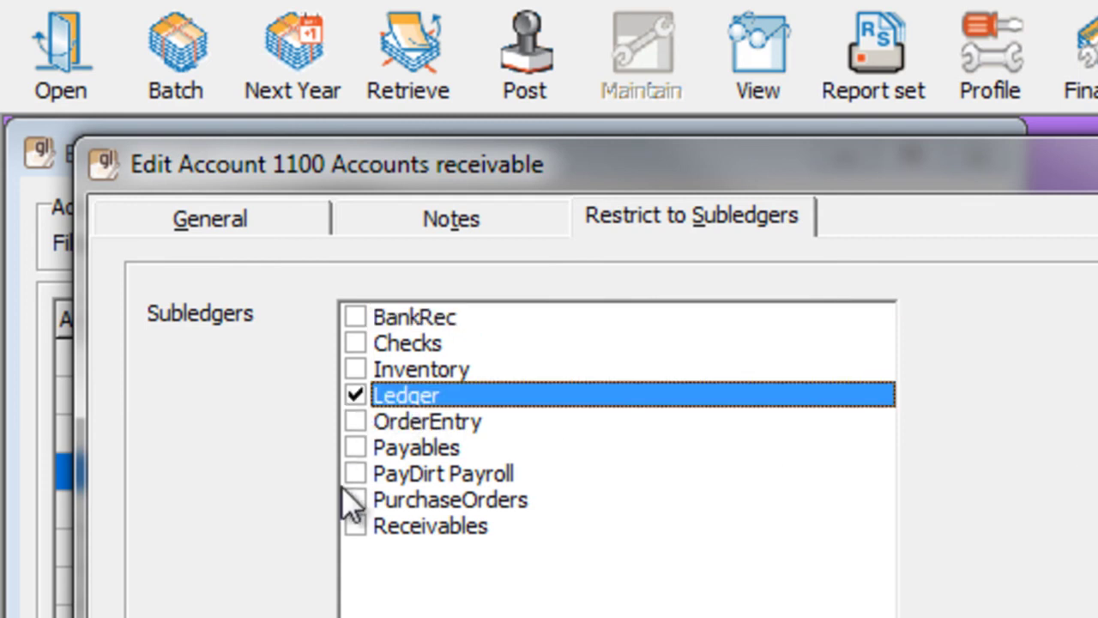
{"action": "left_click", "coordinate": [355, 526]}
{"action": "left_click", "coordinate": [354, 422]}
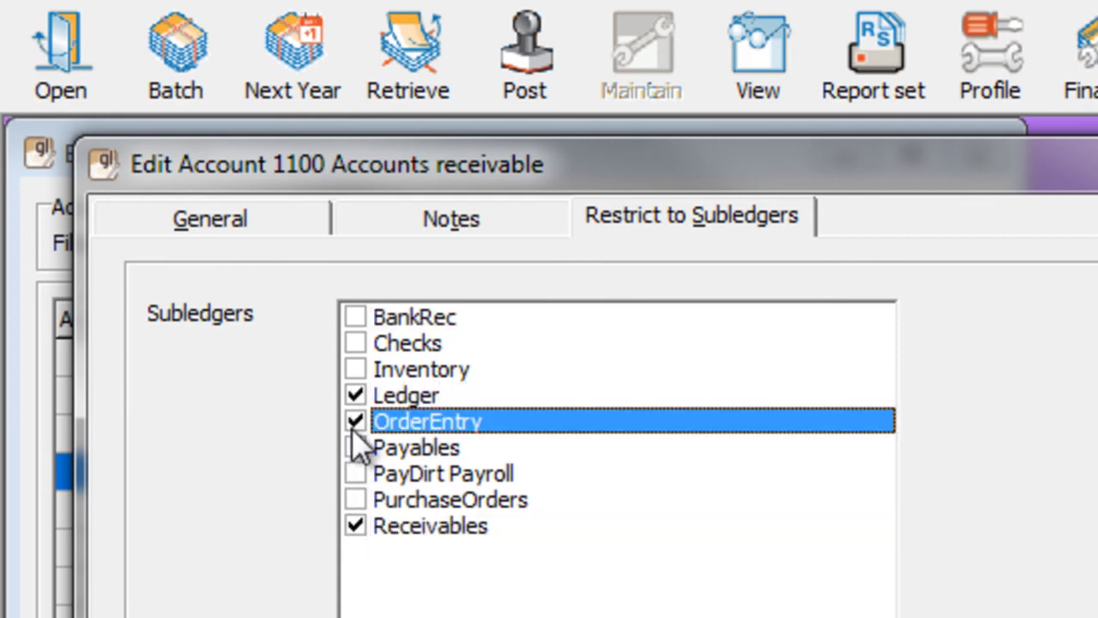
{"action": "left_click", "coordinate": [354, 317]}
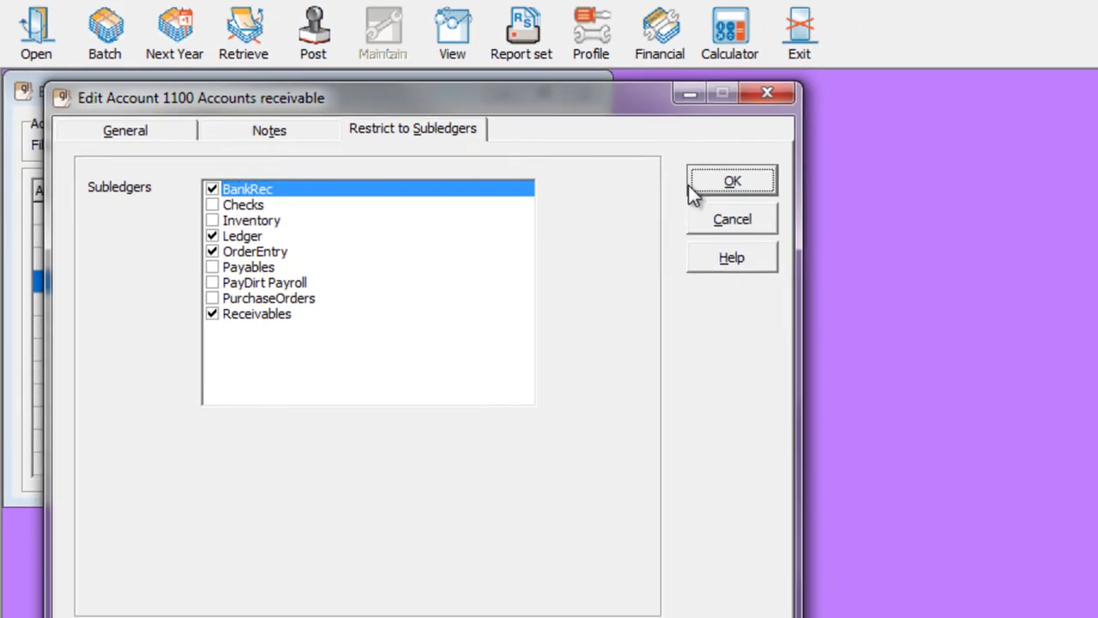
{"action": "left_click", "coordinate": [691, 186]}
Close the account list and post batch 744, sending its rejected entry to error batch 752
{"action": "left_click", "coordinate": [550, 429]}
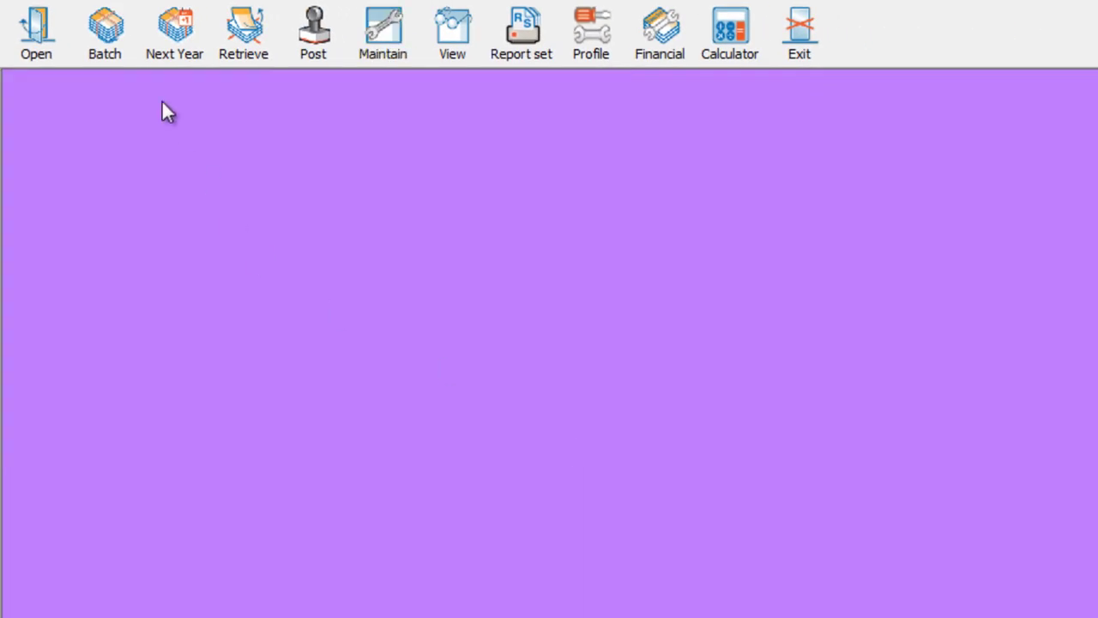
{"action": "left_click", "coordinate": [125, 45]}
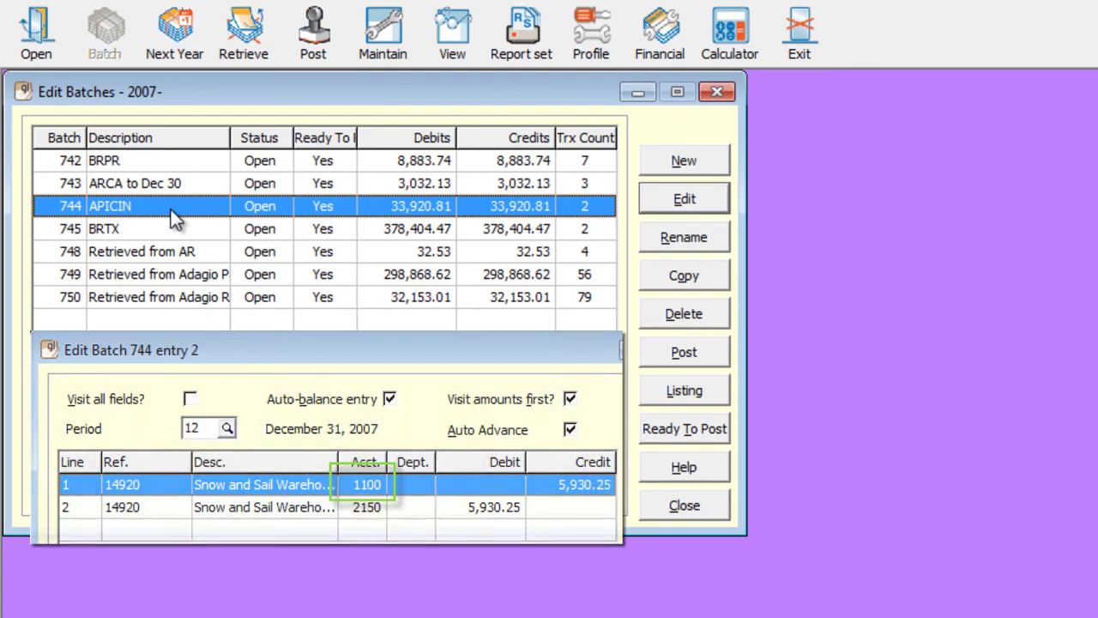
{"action": "left_click", "coordinate": [659, 349]}
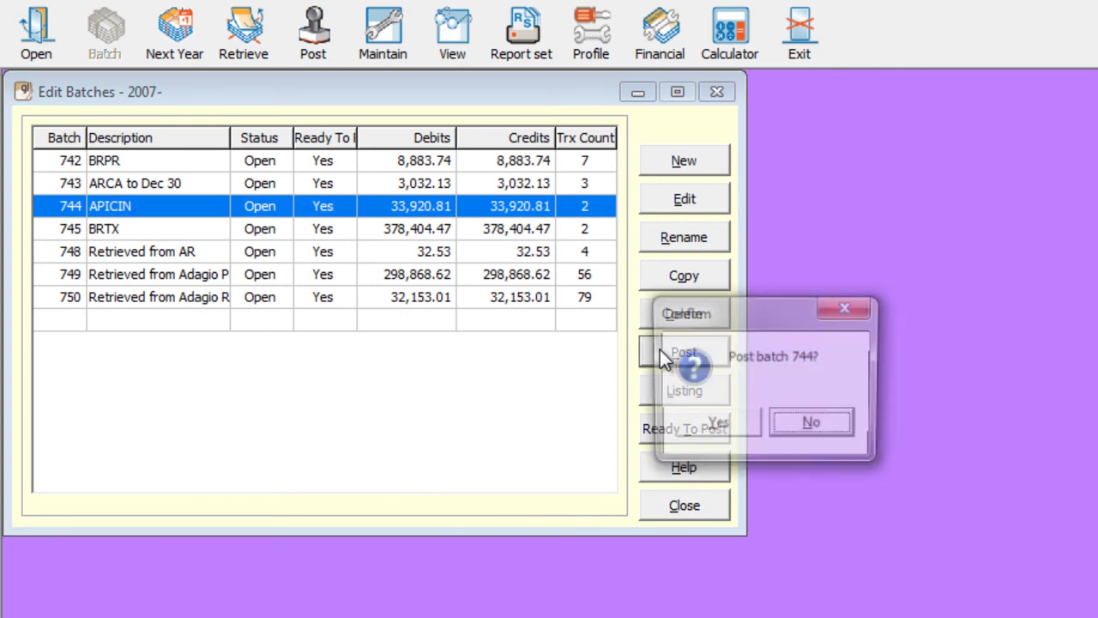
{"action": "left_click", "coordinate": [682, 419]}
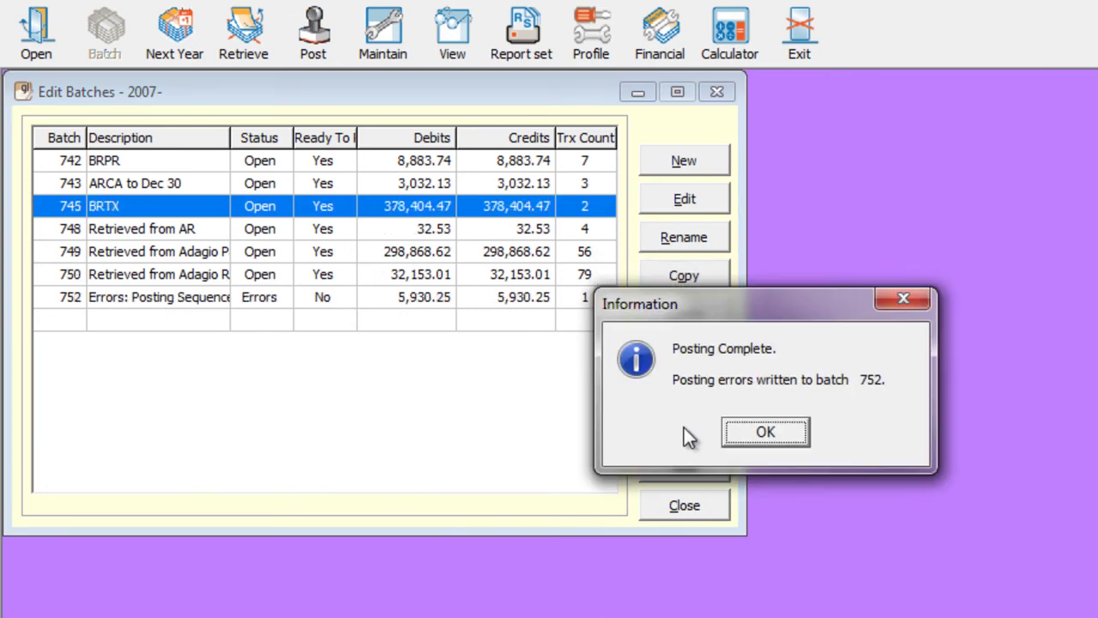